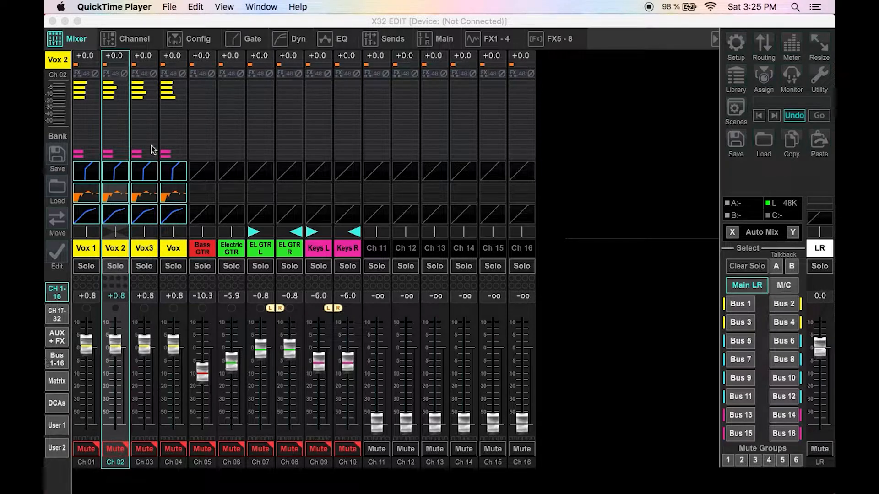
Step: Browse the Vox 2 channel's Channel, Gate, Dynamics and EQ views
{"action": "left_click", "coordinate": [126, 38]}
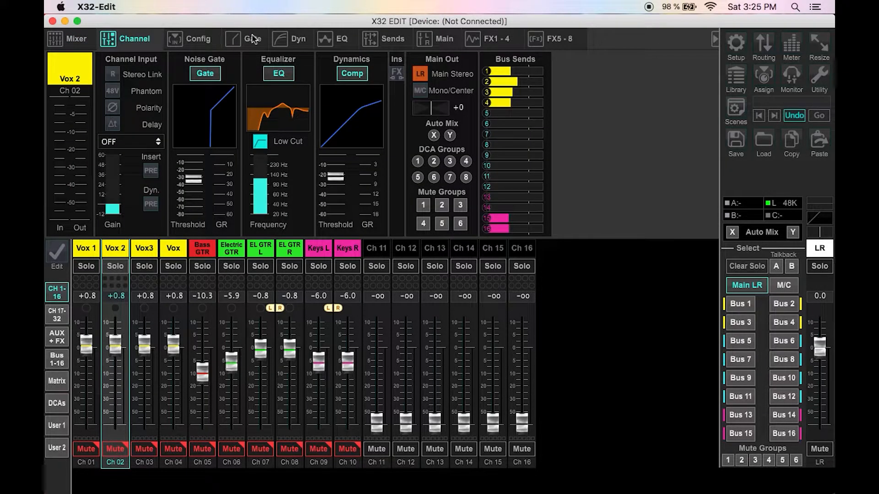
{"action": "left_click", "coordinate": [253, 39]}
{"action": "left_click", "coordinate": [267, 41]}
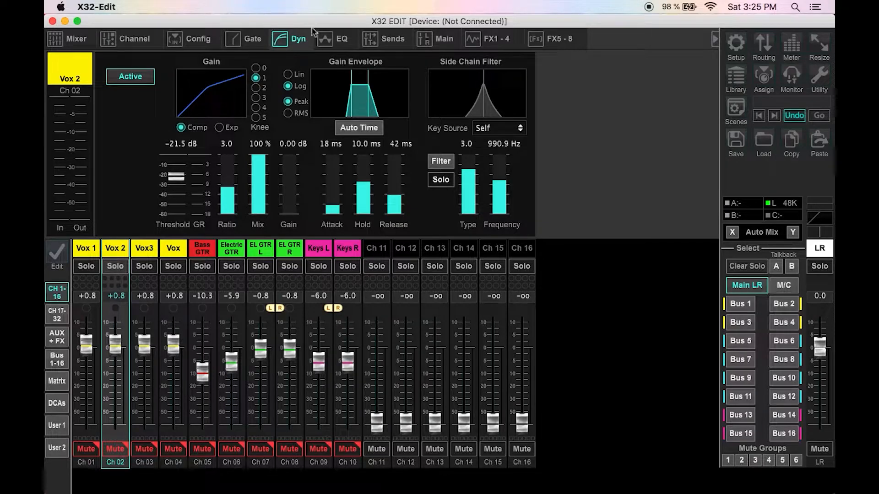
{"action": "left_click", "coordinate": [329, 47]}
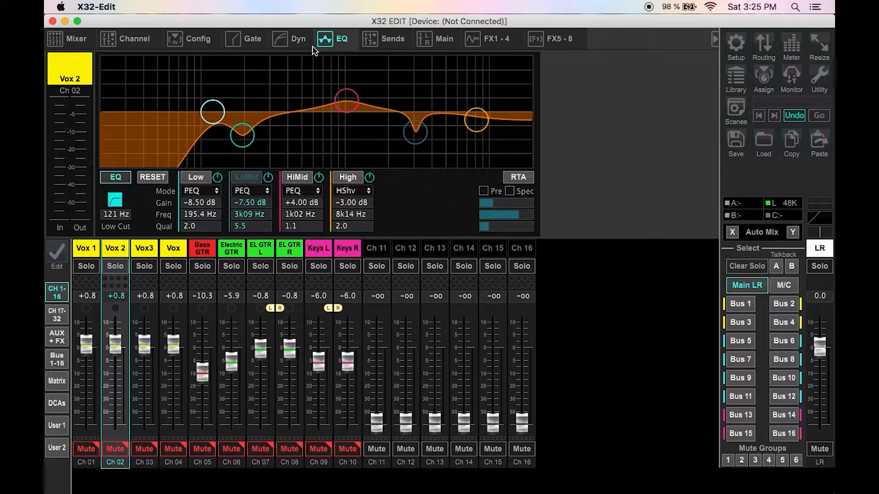
{"action": "left_click", "coordinate": [281, 39]}
{"action": "left_click", "coordinate": [258, 39]}
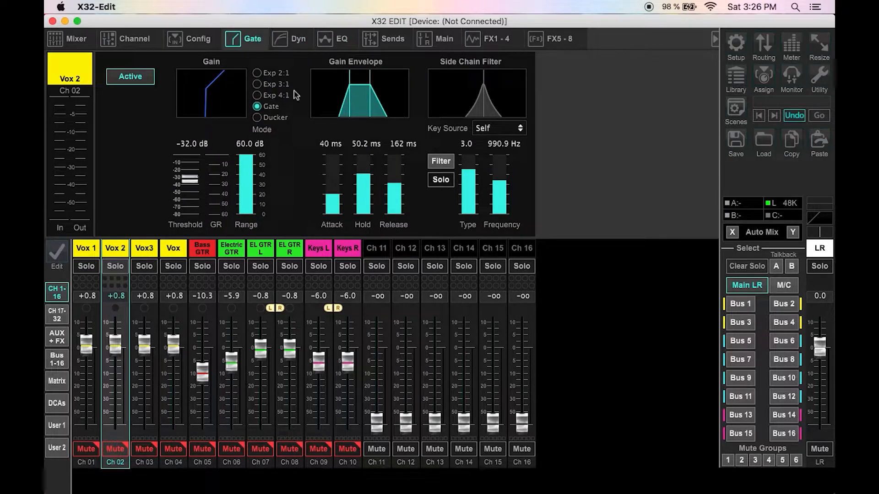
Step: Shorten the Vox 2 gate's release to about 68 ms
{"action": "mouse_move", "coordinate": [395, 191]}
{"action": "mouse_move", "coordinate": [395, 197]}
{"action": "left_mouse_down"}
{"action": "mouse_move", "coordinate": [394, 209]}
{"action": "mouse_move", "coordinate": [396, 194]}
{"action": "left_mouse_up"}
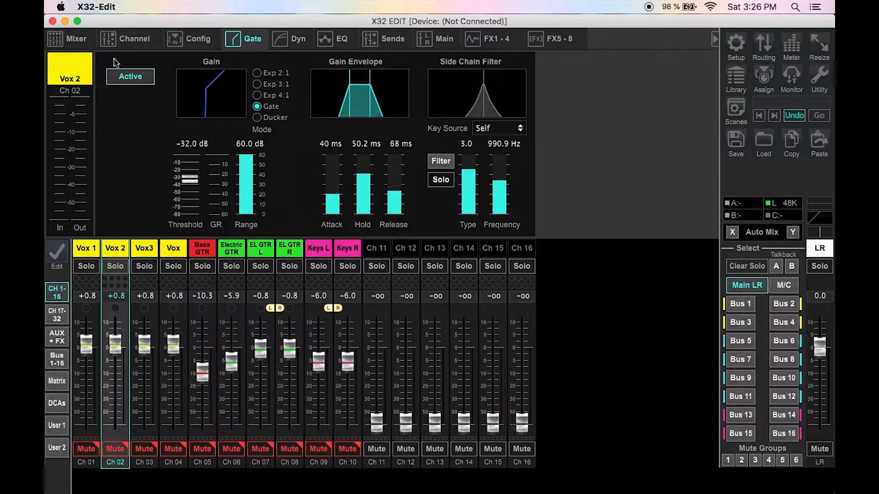
{"action": "left_click", "coordinate": [205, 45]}
{"action": "left_click", "coordinate": [127, 48]}
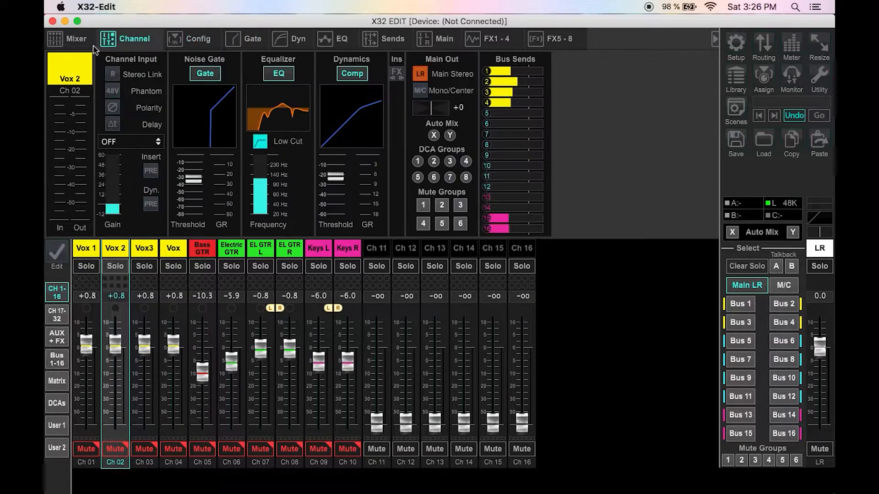
Step: Switch the mixer to the bus bank and set the Bus 1 and Bus 2 faders to 0.0 dB
{"action": "left_click", "coordinate": [76, 39]}
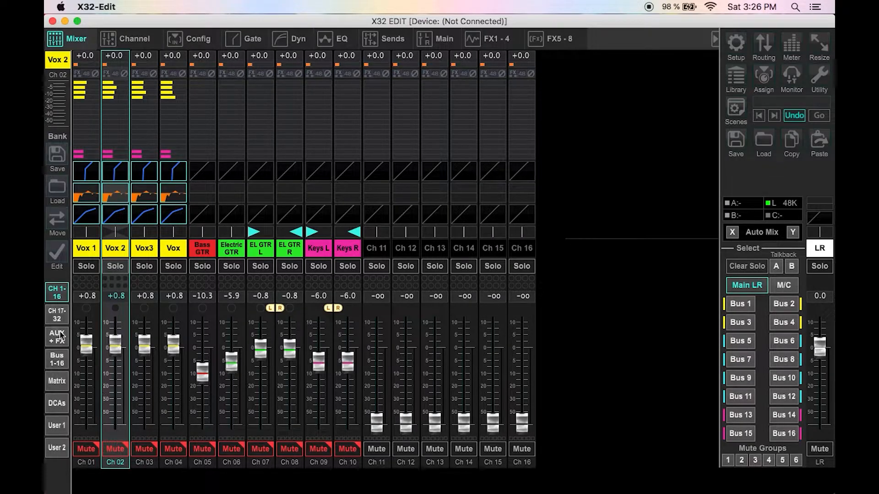
{"action": "left_click", "coordinate": [52, 357]}
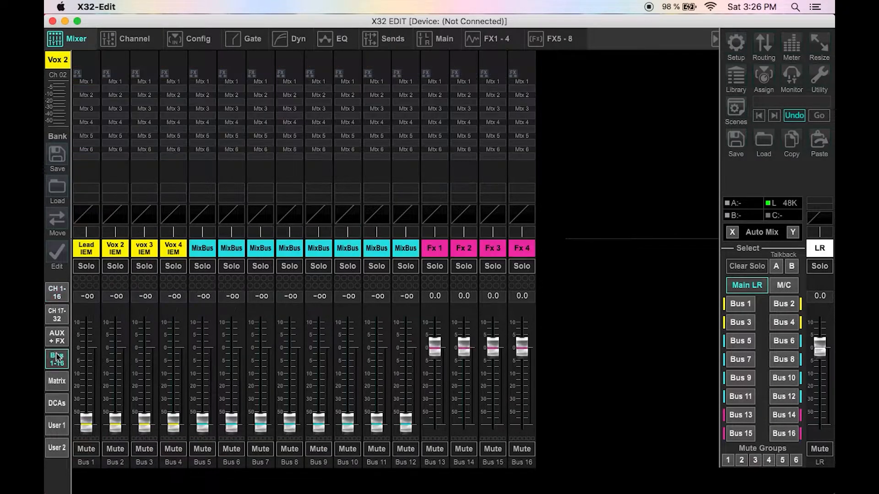
{"action": "double_click", "coordinate": [94, 296]}
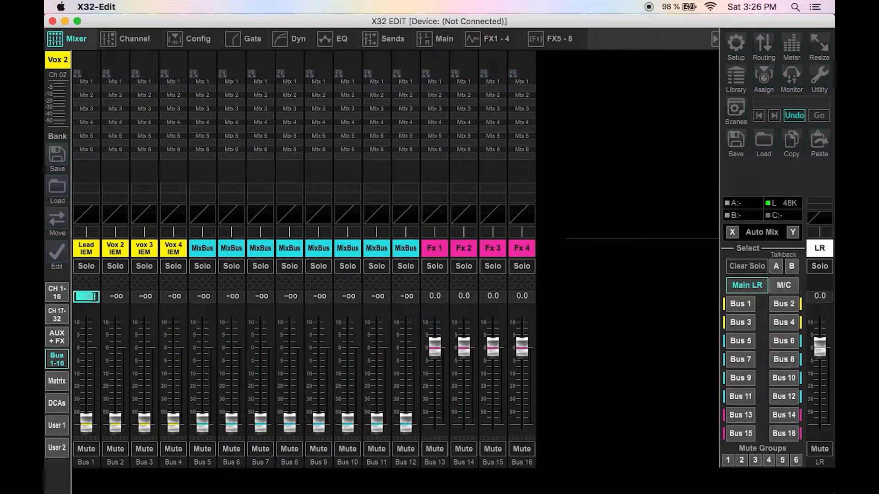
{"action": "type", "text": "0"}
{"action": "key", "text": "Return"}
{"action": "double_click", "coordinate": [115, 296]}
{"action": "type", "text": "0"}
{"action": "key", "text": "Return"}
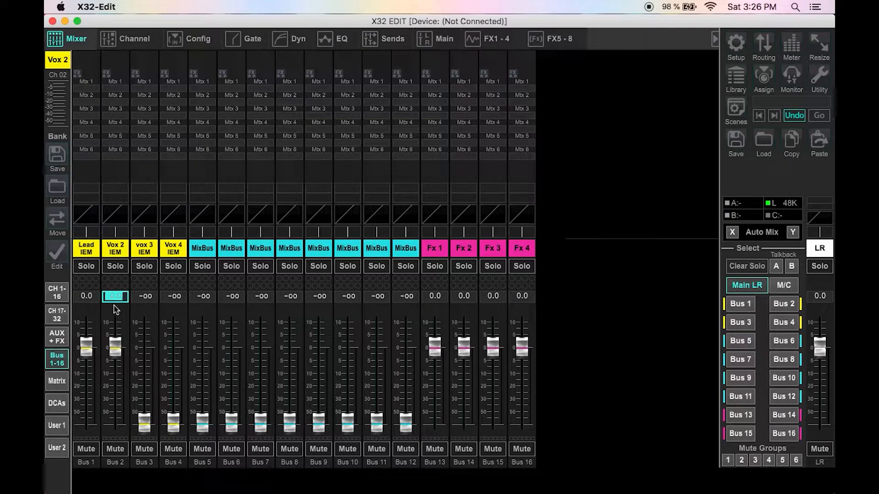
Step: Set the Bus 3 and Bus 4 faders to 0.0 dB
{"action": "double_click", "coordinate": [146, 297]}
{"action": "type", "text": "0"}
{"action": "key", "text": "Return"}
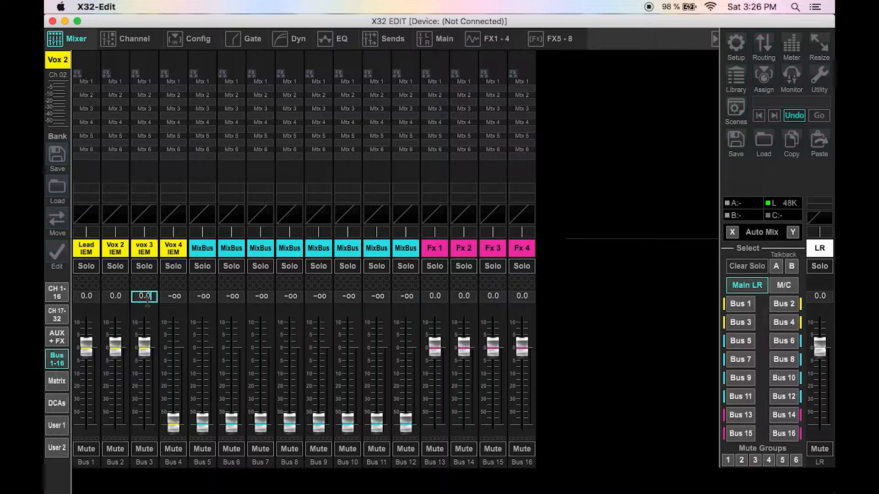
{"action": "double_click", "coordinate": [170, 297]}
{"action": "type", "text": "0"}
{"action": "key", "text": "Return"}
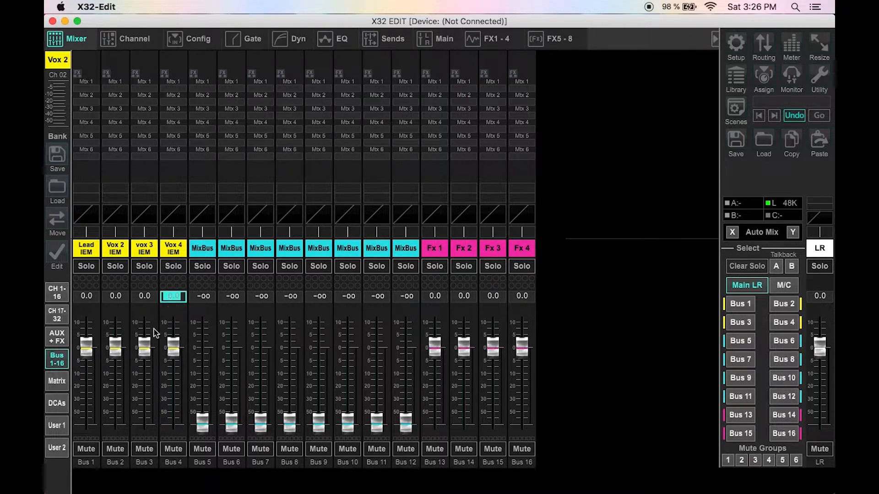
{"action": "left_click", "coordinate": [128, 484]}
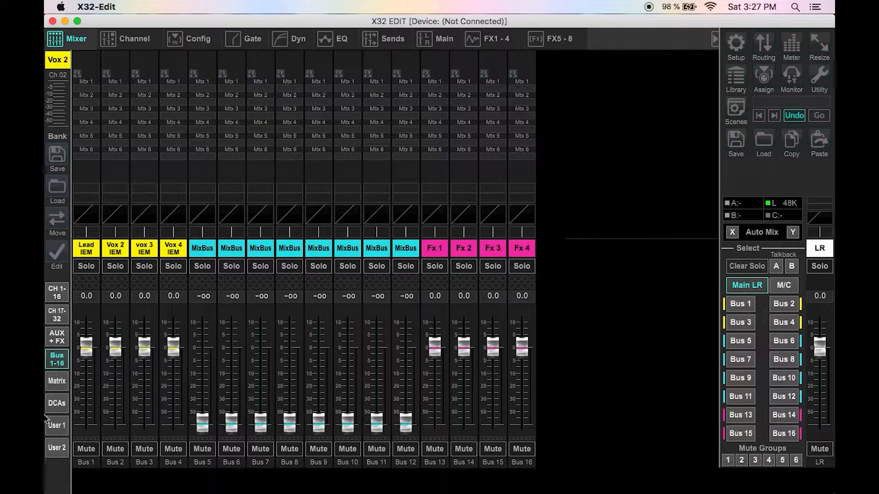
Step: Select the Lead IEM bus, open its EQ and set the Low band mode to LCut
{"action": "left_click", "coordinate": [79, 250]}
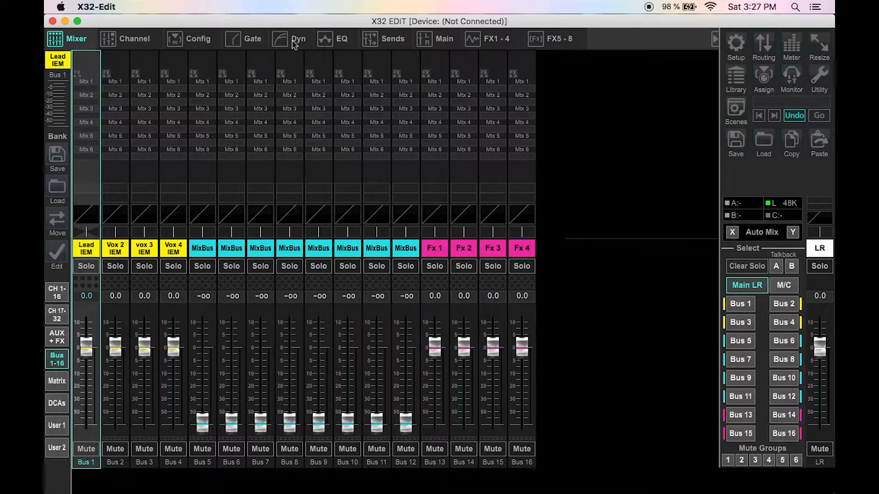
{"action": "left_click", "coordinate": [333, 39]}
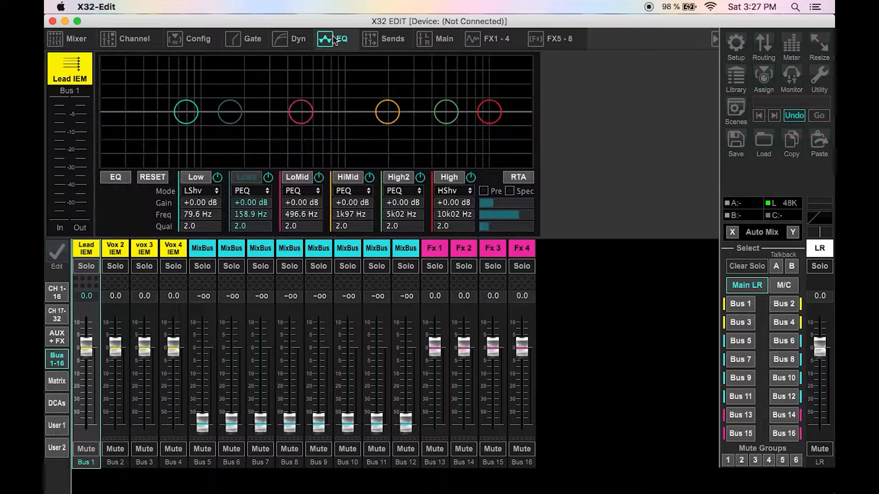
{"action": "left_click", "coordinate": [214, 191]}
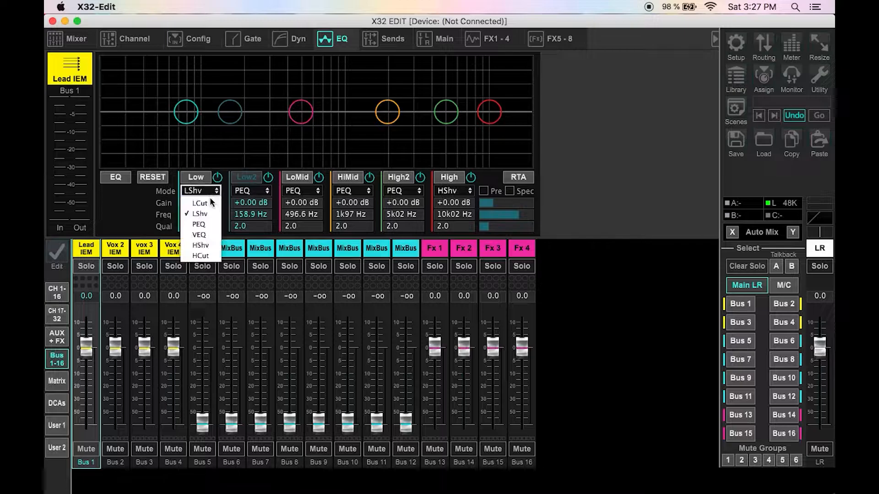
{"action": "left_click", "coordinate": [212, 203]}
{"action": "left_click", "coordinate": [191, 202]}
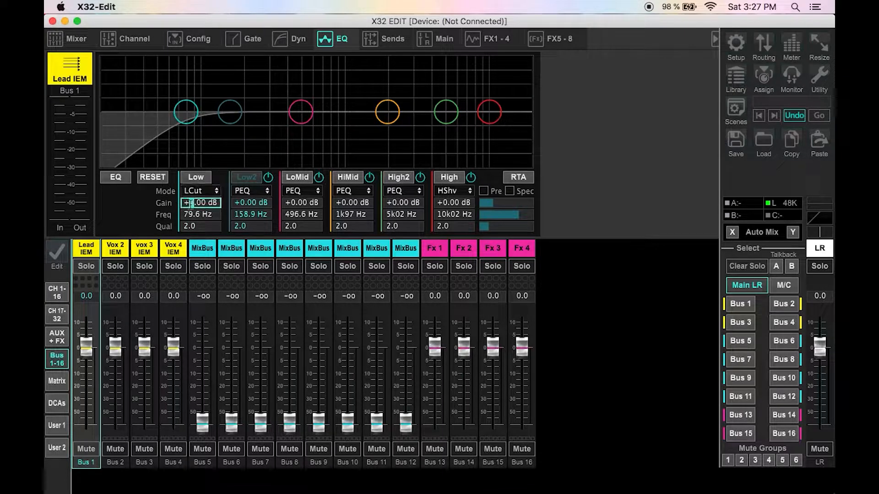
{"action": "type", "text": "12"}
{"action": "key", "text": "Return"}
{"action": "type", "text": "0"}
{"action": "key", "text": "Return"}
Step: Set the Lead IEM bus's low-cut frequency to 120 Hz
{"action": "left_click", "coordinate": [198, 212]}
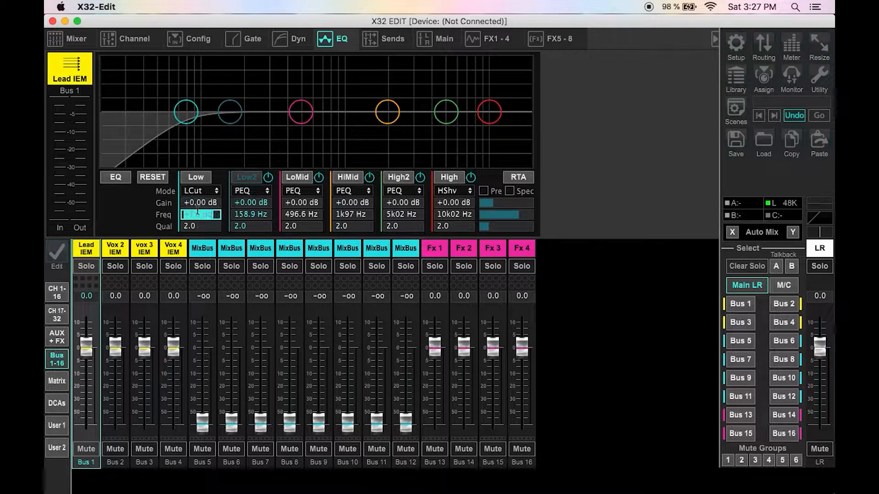
{"action": "type", "text": "120"}
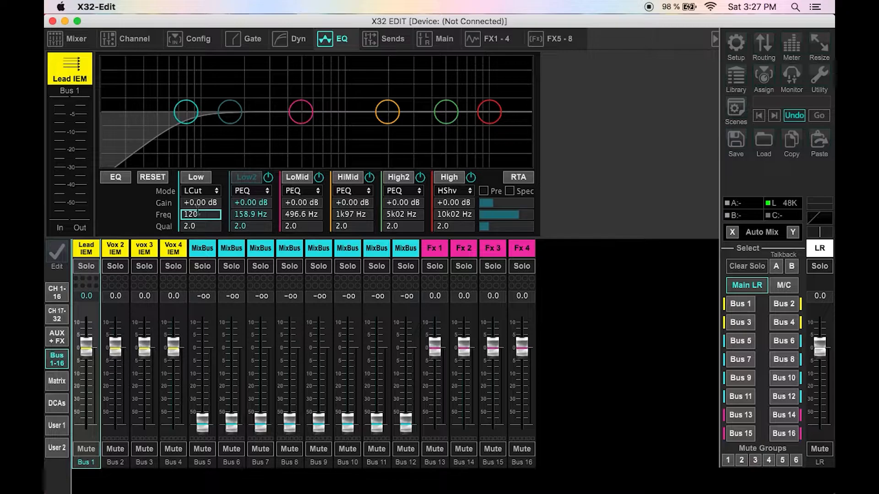
{"action": "key", "text": "Return"}
{"action": "left_click", "coordinate": [115, 177]}
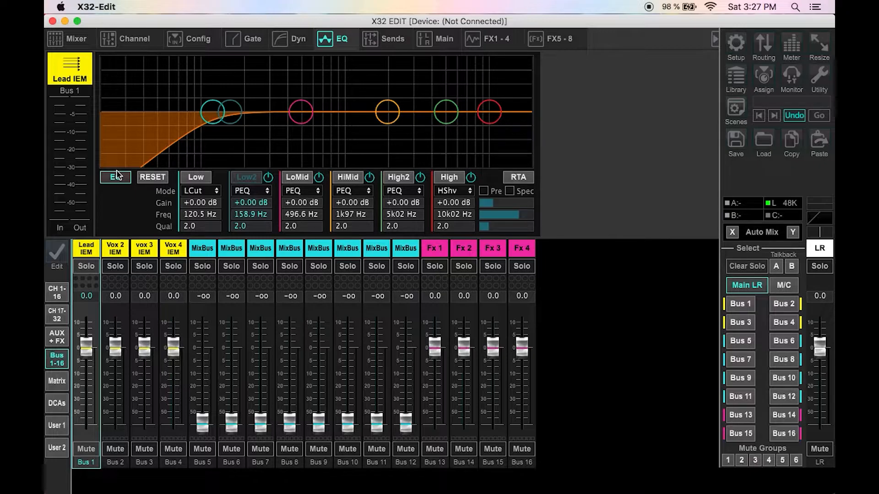
{"action": "left_click", "coordinate": [116, 176]}
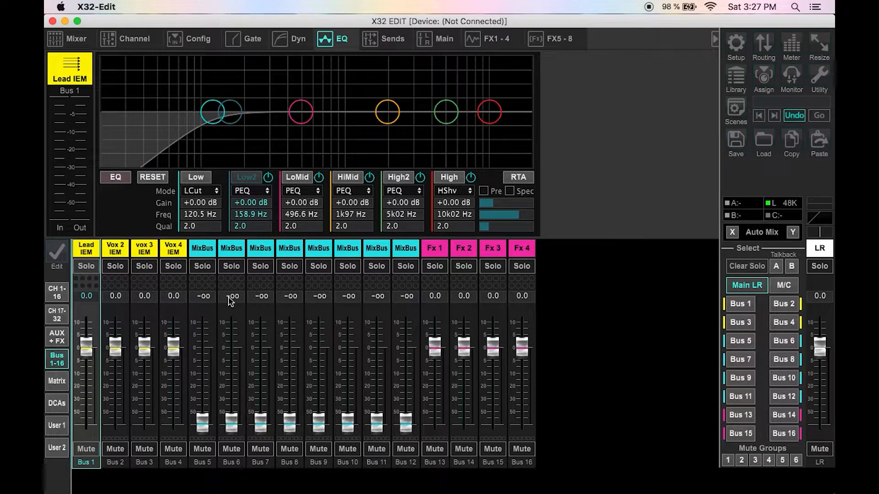
Step: Color the Bus 5 and Bus 6 scribble strips yellow
{"action": "left_click", "coordinate": [202, 248]}
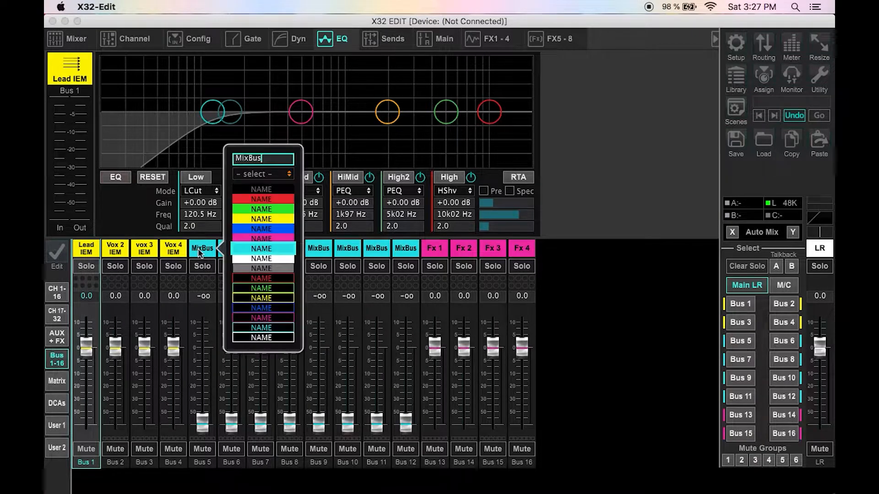
{"action": "left_click", "coordinate": [289, 215]}
{"action": "left_click", "coordinate": [232, 249]}
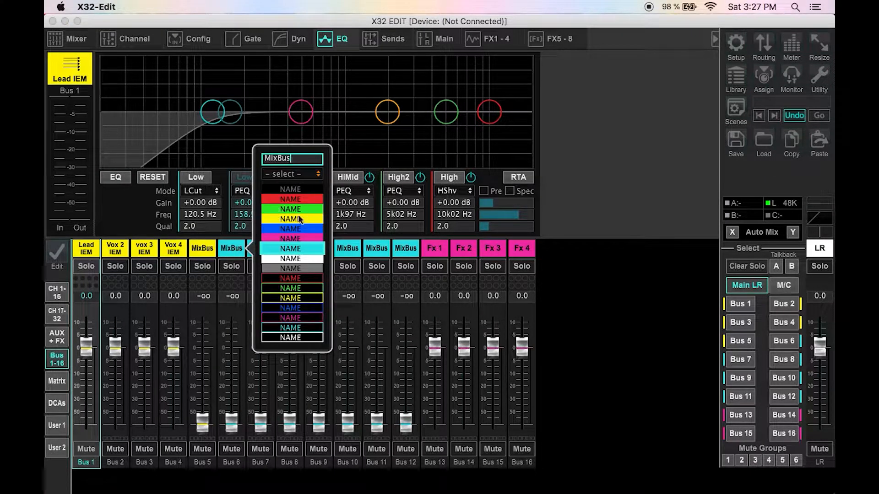
{"action": "left_click", "coordinate": [299, 217]}
Step: Rename Bus 5 to Drum + Bass
{"action": "left_click", "coordinate": [202, 247]}
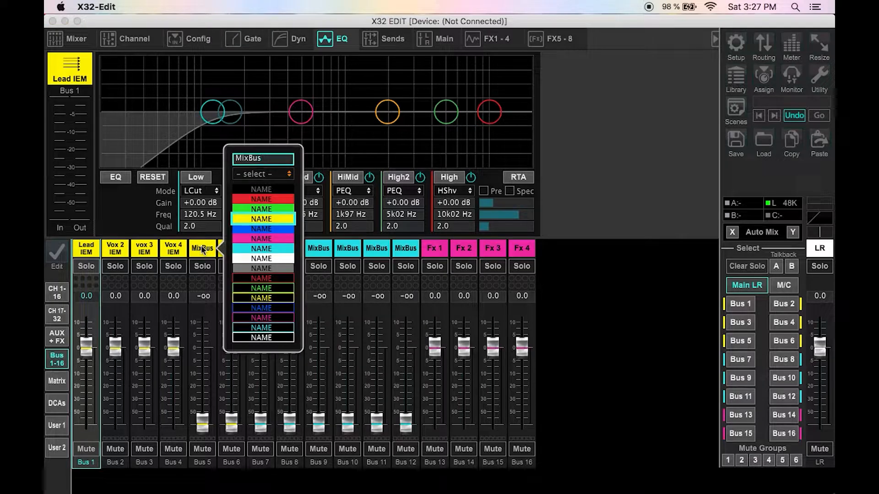
{"action": "key", "text": "BackSpace"}
{"action": "key", "text": "BackSpace"}
{"action": "key", "text": "BackSpace"}
{"action": "type", "text": "+ Bass"}
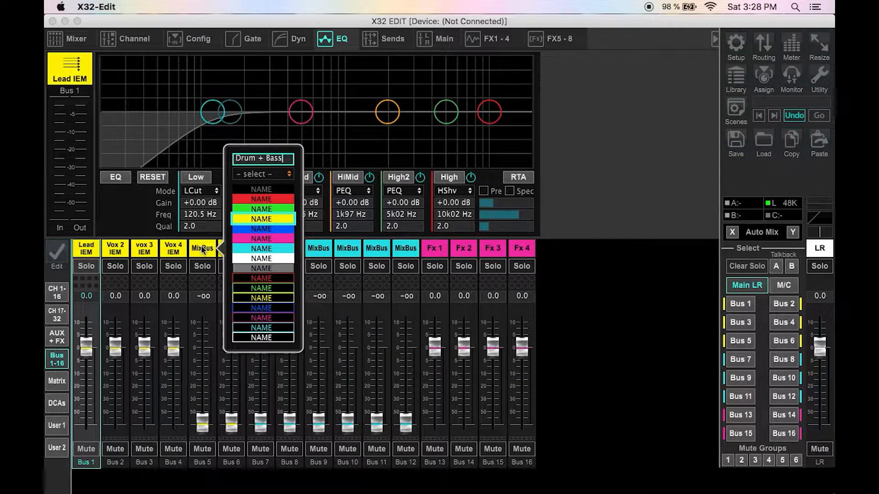
{"action": "key", "text": "Return"}
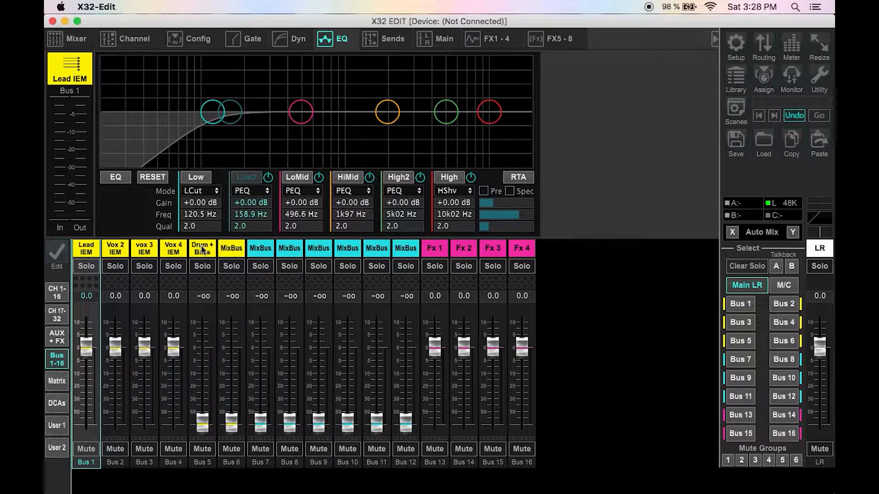
Step: Rename Bus 6 to Guitar + Key
{"action": "left_click", "coordinate": [222, 247]}
{"action": "key", "text": "BackSpace"}
{"action": "key", "text": "BackSpace"}
{"action": "key", "text": "BackSpace"}
{"action": "key", "text": "BackSpace"}
{"action": "key", "text": "BackSpace"}
{"action": "key", "text": "BackSpace"}
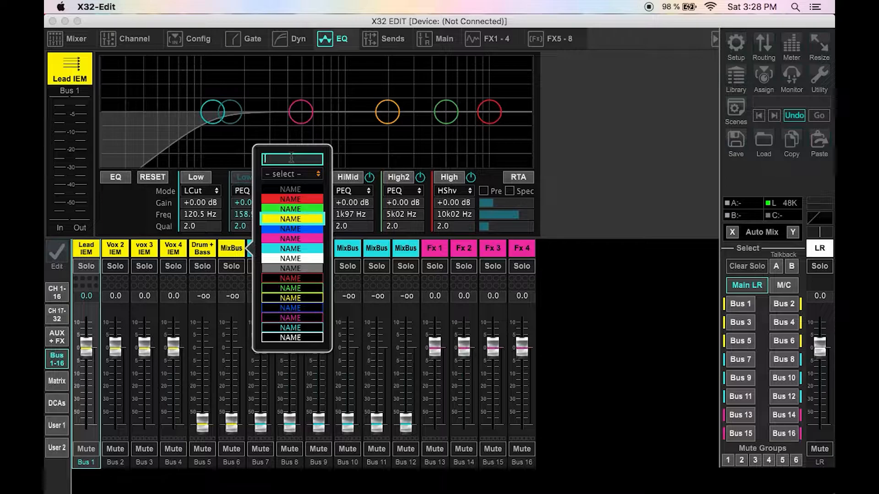
{"action": "type", "text": "Guitar + Key"}
{"action": "left_click", "coordinate": [287, 298]}
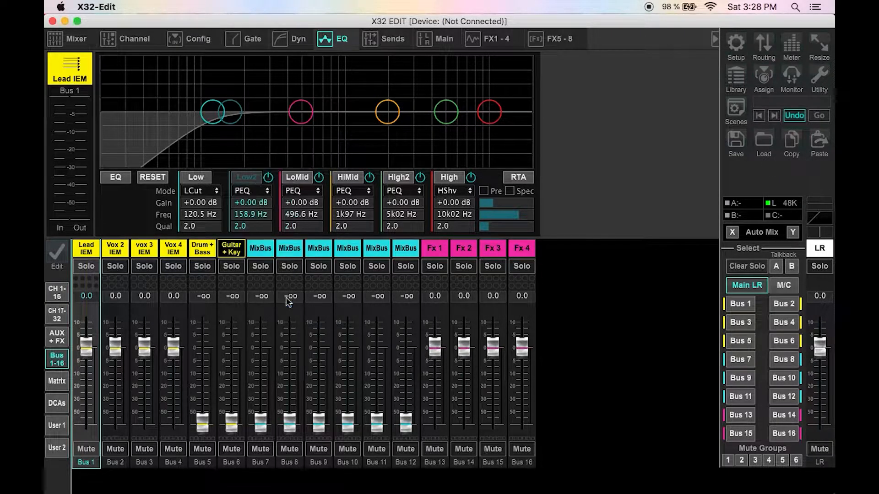
Step: Give the Drum + Bass bus an LCut low band at 120 Hz and switch its EQ on
{"action": "left_click", "coordinate": [207, 249]}
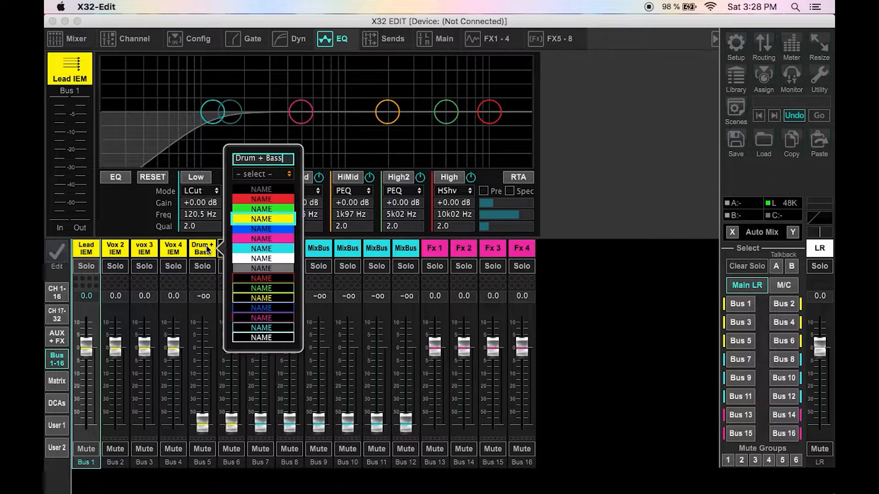
{"action": "left_click", "coordinate": [273, 299]}
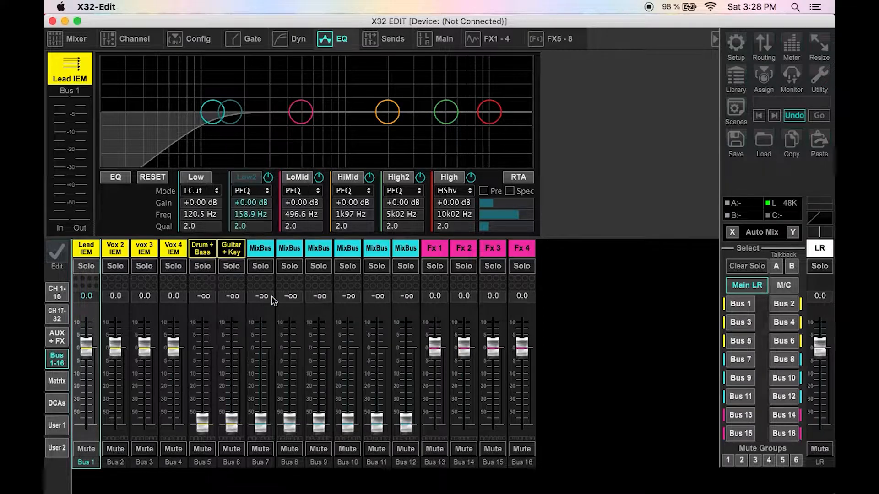
{"action": "left_click", "coordinate": [205, 248]}
{"action": "left_click", "coordinate": [208, 192]}
{"action": "left_click", "coordinate": [203, 203]}
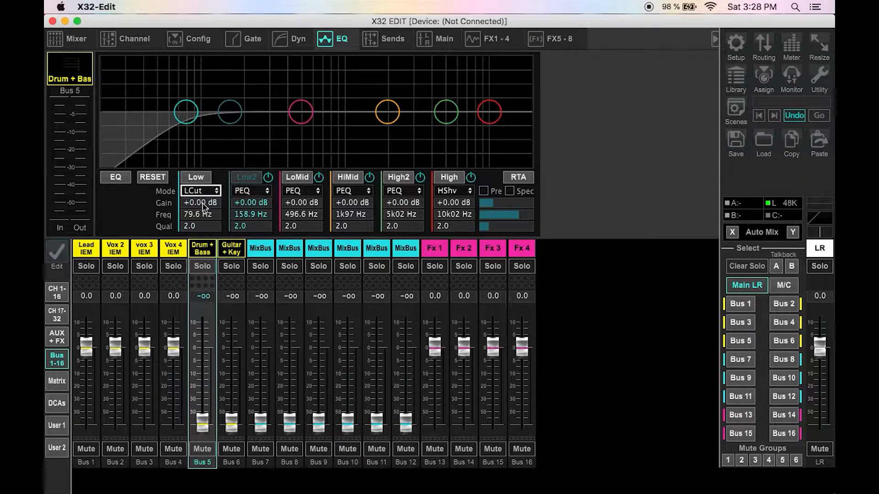
{"action": "left_click", "coordinate": [197, 212]}
{"action": "type", "text": "120"}
{"action": "key", "text": "Return"}
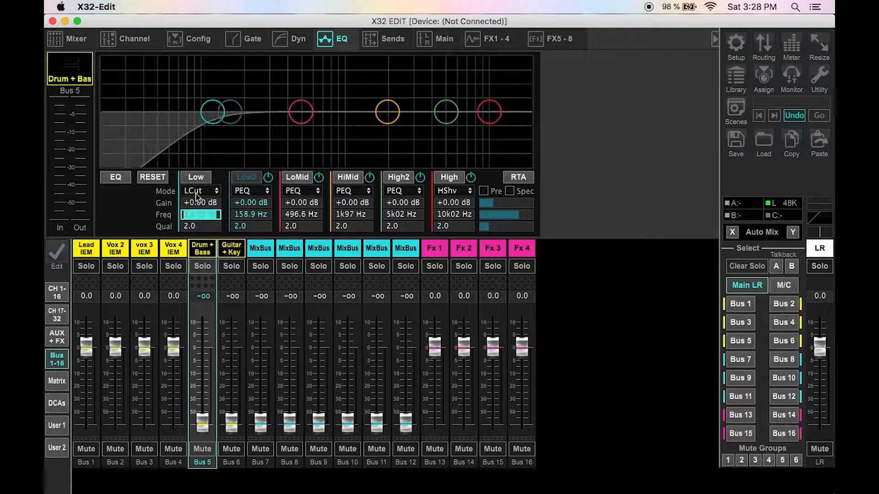
{"action": "left_click", "coordinate": [116, 177]}
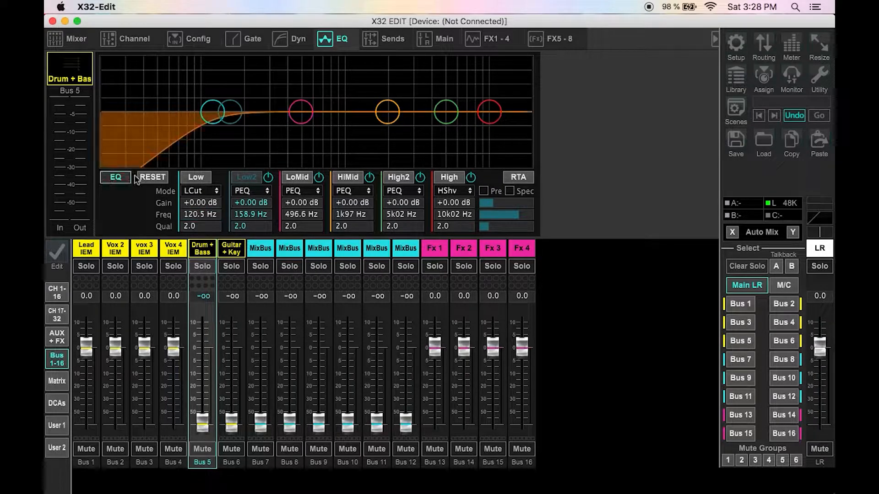
Step: Save the Drum + Bass bus settings as a channel library preset named Monitor Bass Rol in slot 03
{"action": "left_click", "coordinate": [731, 85]}
{"action": "left_click", "coordinate": [308, 180]}
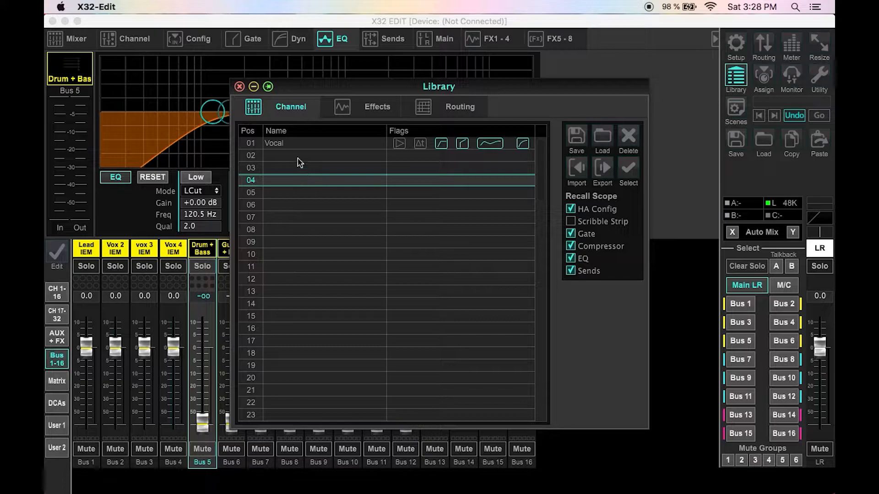
{"action": "left_click", "coordinate": [298, 169]}
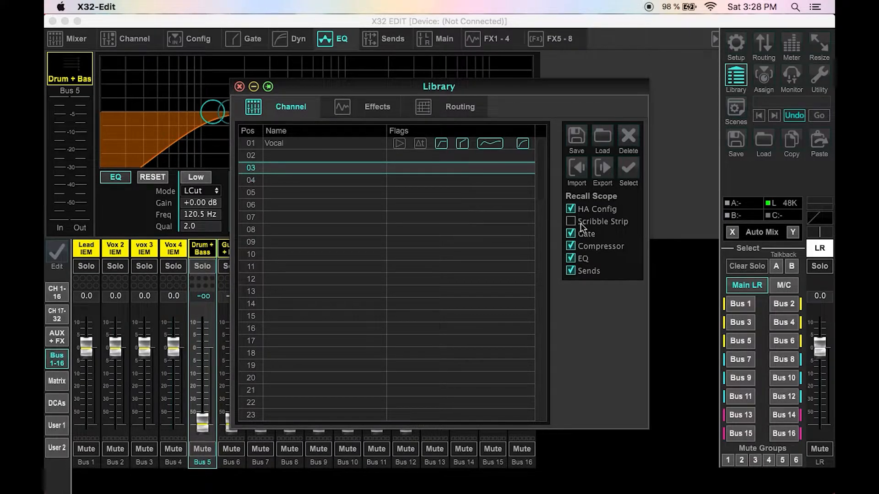
{"action": "left_click", "coordinate": [576, 139]}
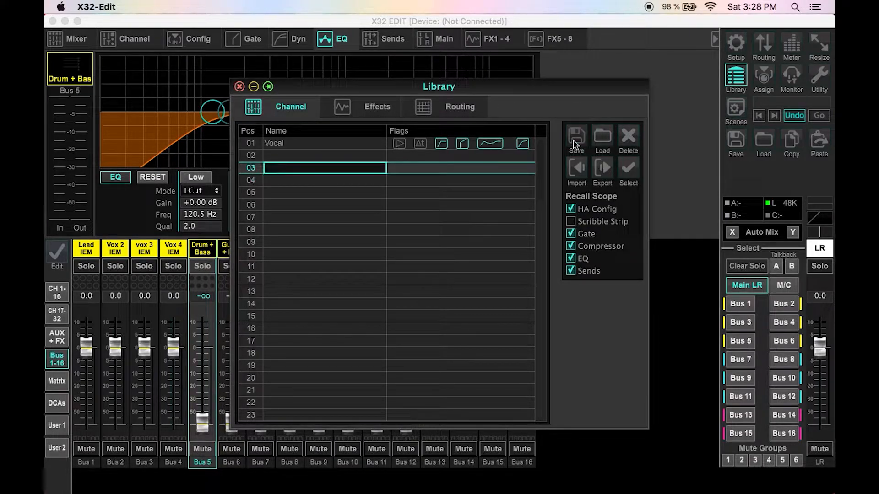
{"action": "type", "text": "Monitor Bass Rollof"}
{"action": "left_click", "coordinate": [573, 143]}
{"action": "key", "text": "Return"}
Step: Load the Monitor Bass Rol preset onto the Guitar + Key bus and close the library
{"action": "key", "text": "Right"}
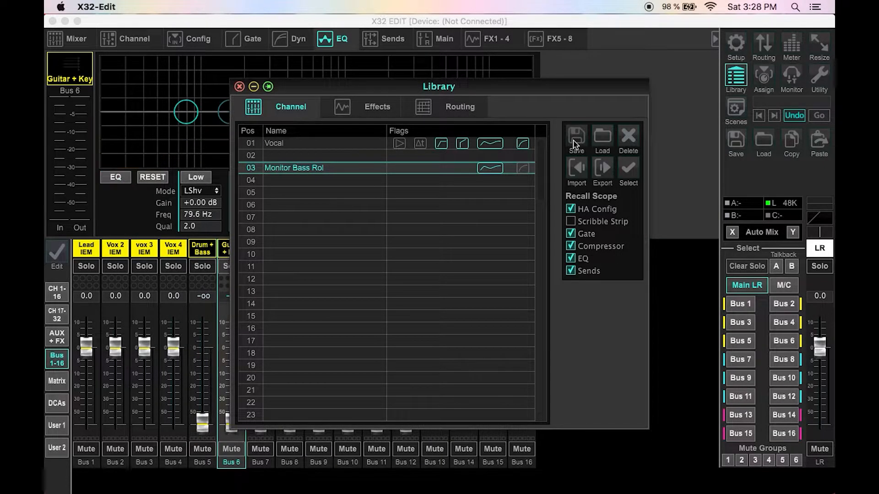
{"action": "double_click", "coordinate": [356, 168]}
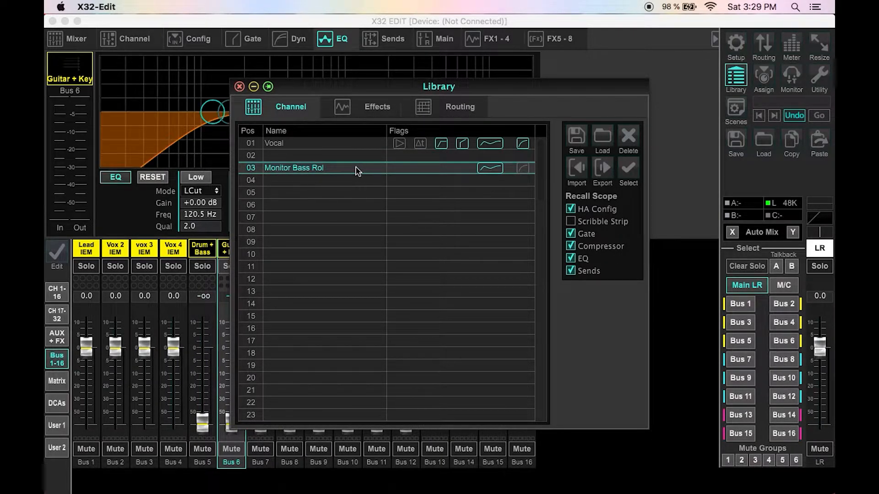
{"action": "left_click", "coordinate": [239, 87]}
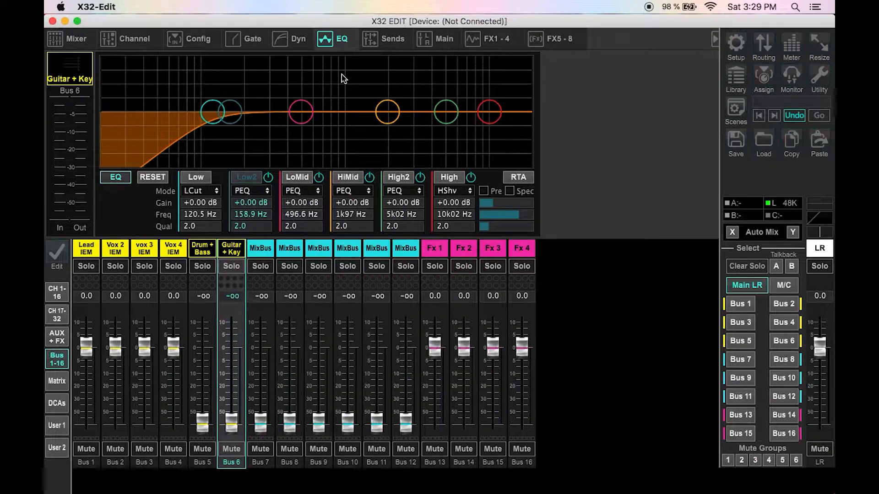
Step: Give the Guitar + Key and Drum + Bass buses a monitor wedge icon
{"action": "left_click", "coordinate": [73, 41]}
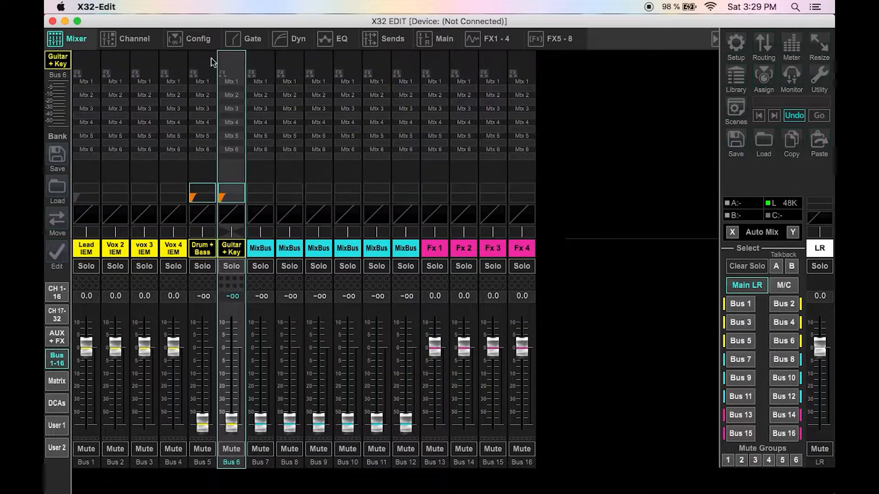
{"action": "left_click", "coordinate": [123, 38]}
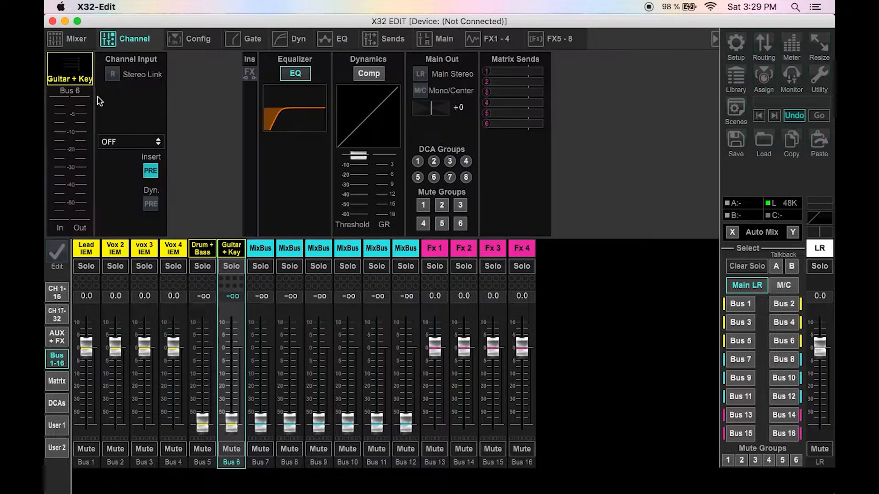
{"action": "left_click", "coordinate": [338, 42]}
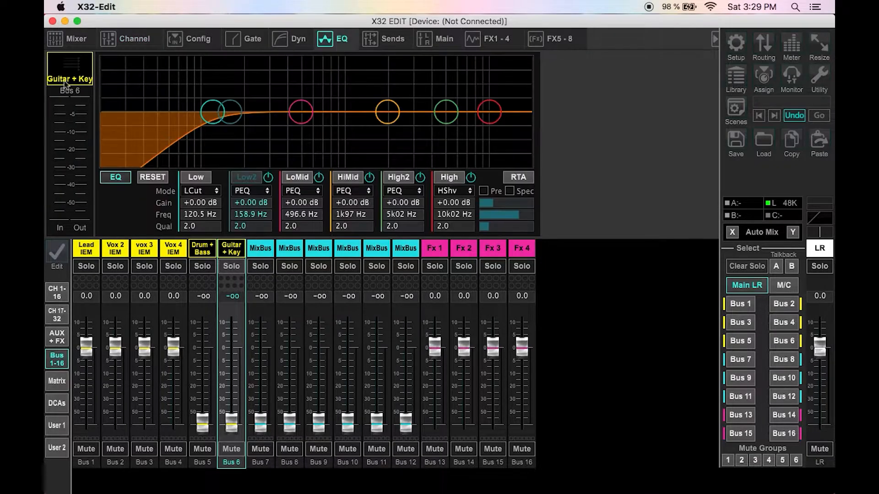
{"action": "left_click", "coordinate": [66, 84]}
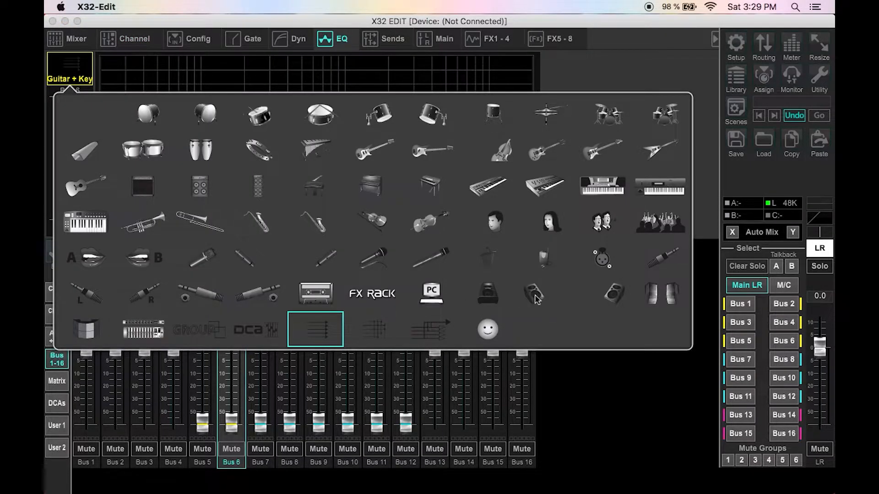
{"action": "left_click", "coordinate": [495, 298]}
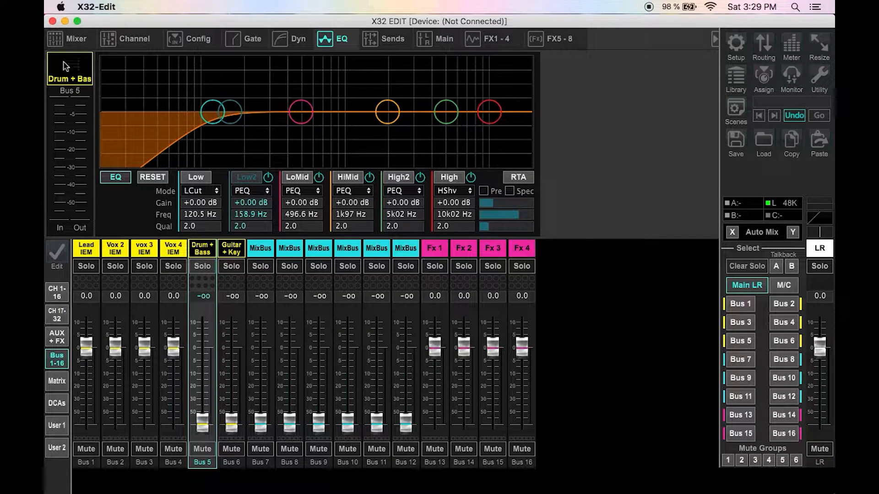
{"action": "left_click", "coordinate": [64, 61]}
{"action": "left_click", "coordinate": [491, 293]}
Step: Assign an in-ear monitor icon to the Vox 4, vox 3, Vox 2 and Lead IEM buses
{"action": "left_click", "coordinate": [174, 253]}
{"action": "left_click", "coordinate": [80, 81]}
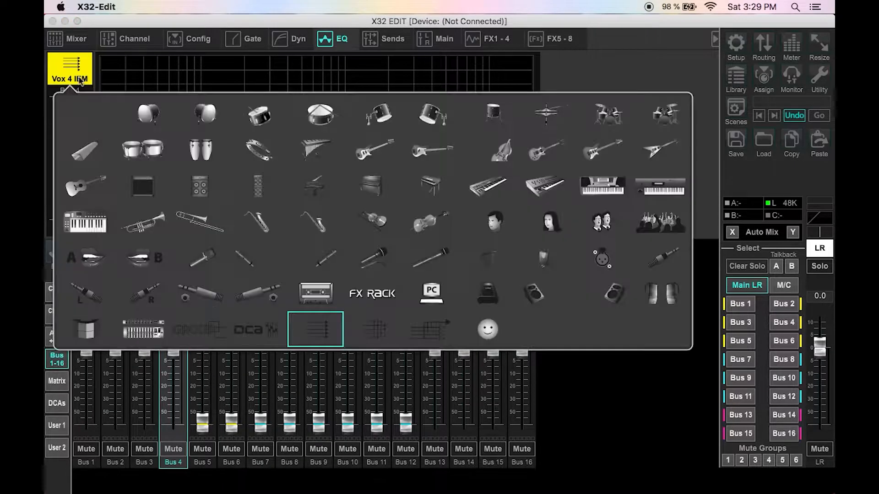
{"action": "left_click", "coordinate": [543, 272]}
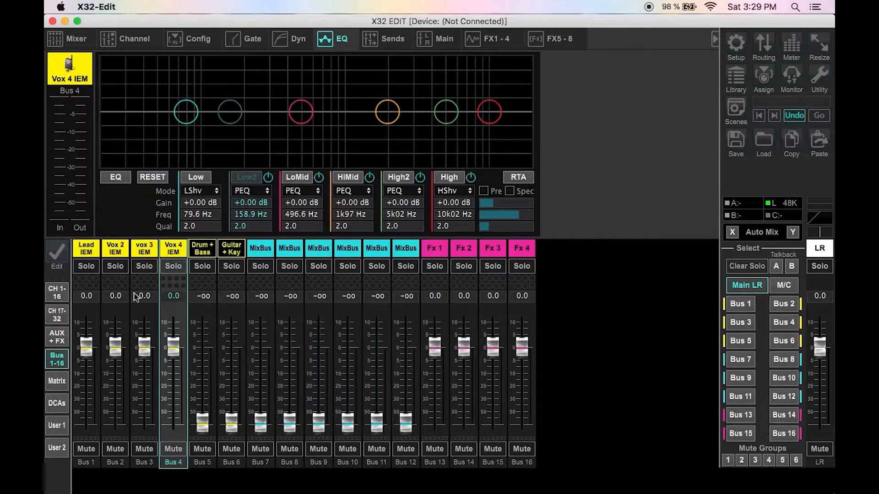
{"action": "left_click", "coordinate": [149, 257]}
{"action": "left_click", "coordinate": [70, 78]}
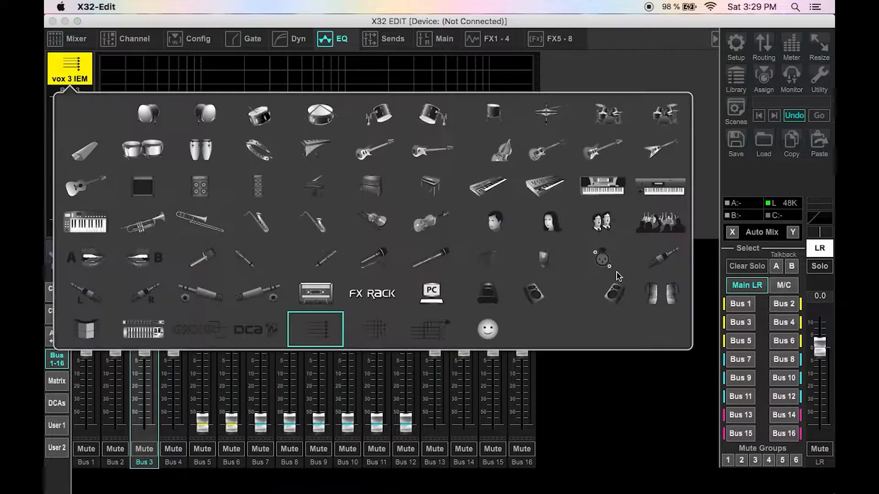
{"action": "left_click", "coordinate": [544, 259]}
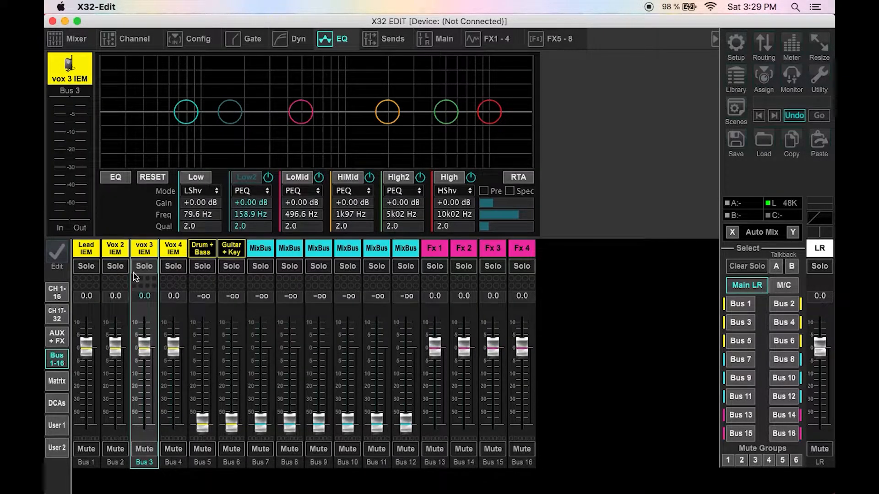
{"action": "left_click", "coordinate": [115, 249]}
{"action": "left_click", "coordinate": [70, 73]}
{"action": "left_click", "coordinate": [544, 262]}
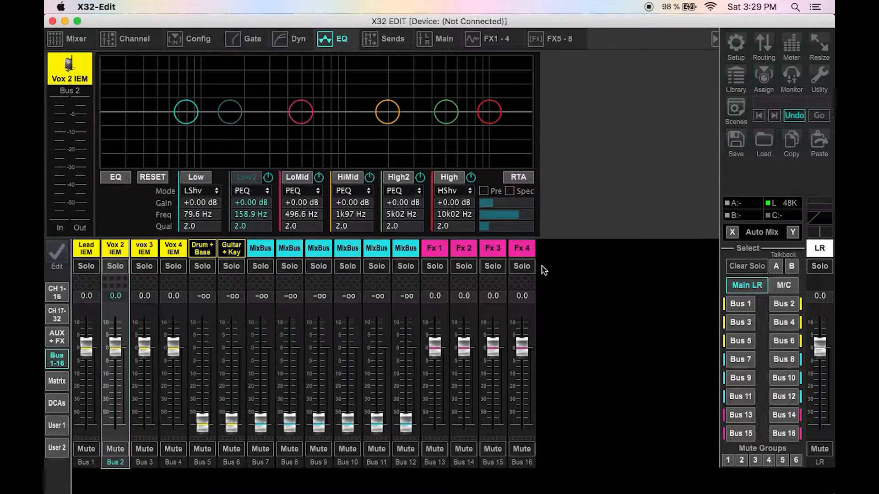
{"action": "left_click", "coordinate": [74, 247]}
{"action": "left_click", "coordinate": [70, 71]}
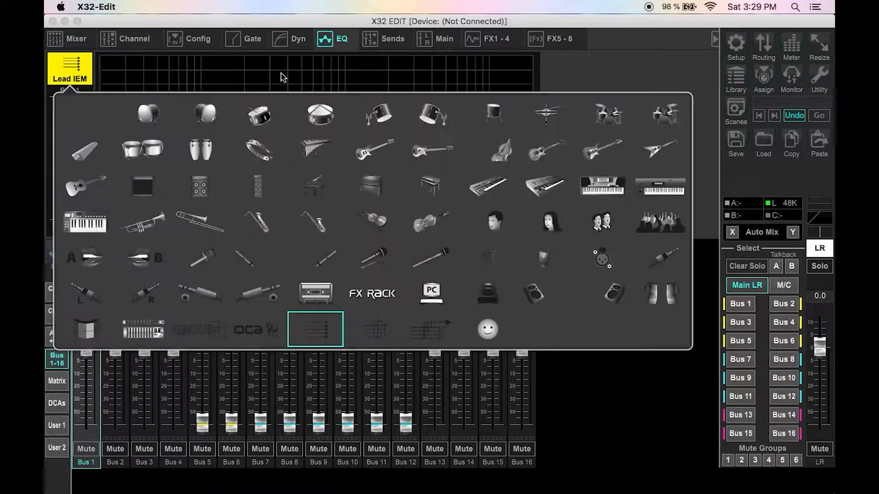
{"action": "left_click", "coordinate": [547, 267]}
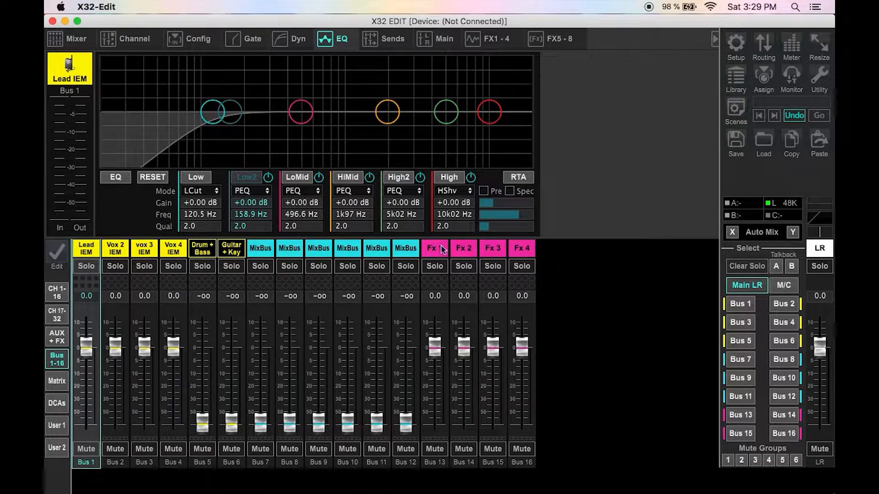
Step: Pull the faders of Buses 13 to 16 all the way down
{"action": "left_click_drag", "start_coordinate": [438, 355], "coordinate": [435, 426]}
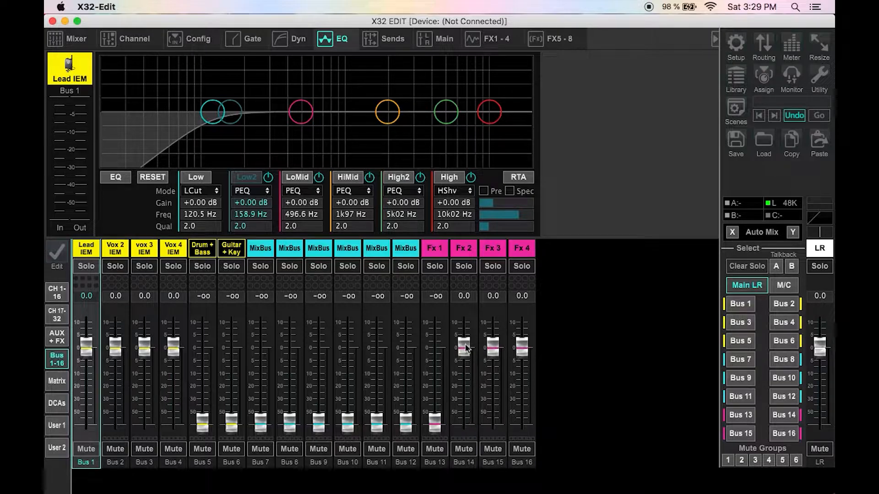
{"action": "left_click_drag", "start_coordinate": [464, 347], "coordinate": [466, 447]}
{"action": "left_click_drag", "start_coordinate": [496, 352], "coordinate": [482, 473]}
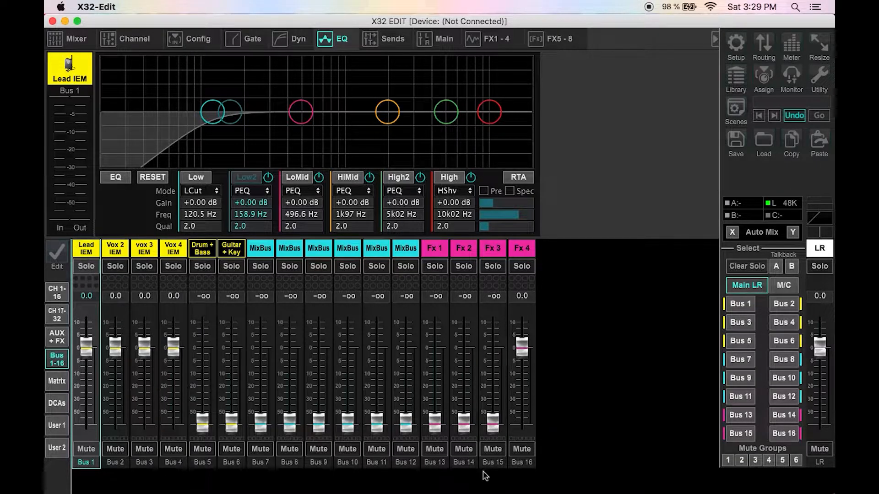
{"action": "left_click_drag", "start_coordinate": [523, 355], "coordinate": [520, 473]}
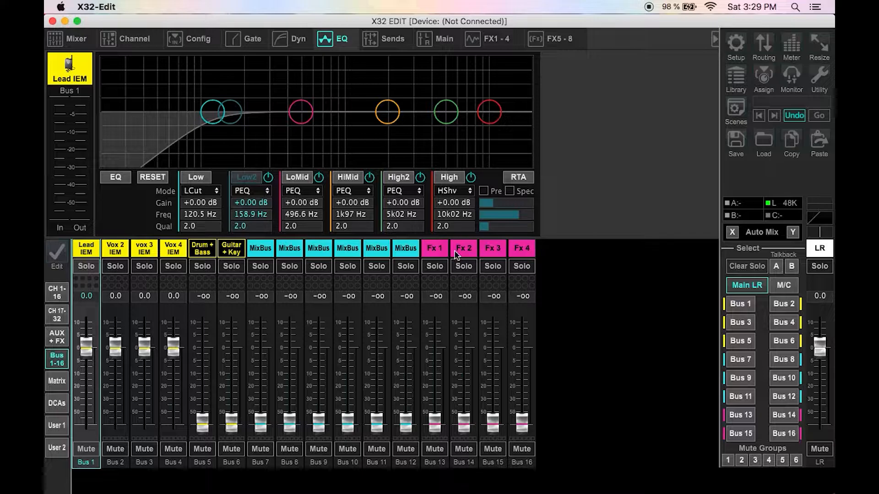
Step: Color the Fx 1 through Fx 4 scribble strips green
{"action": "left_click", "coordinate": [446, 252]}
{"action": "left_click", "coordinate": [479, 205]}
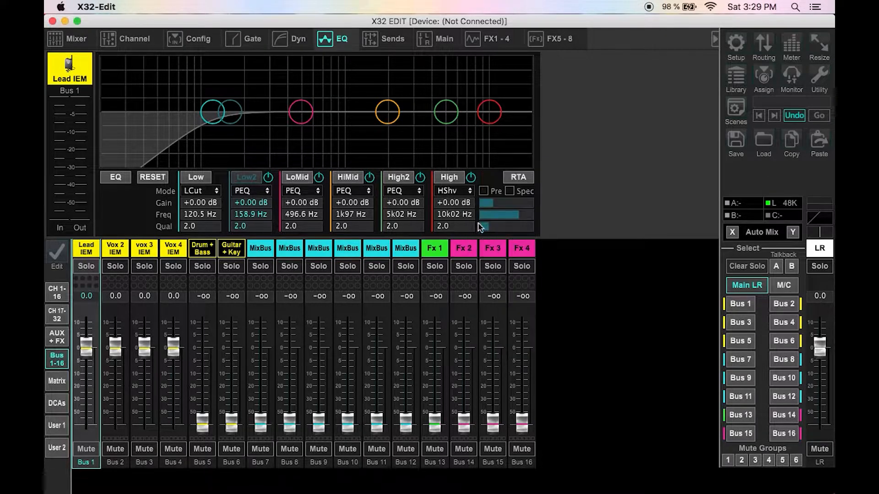
{"action": "left_click", "coordinate": [467, 250]}
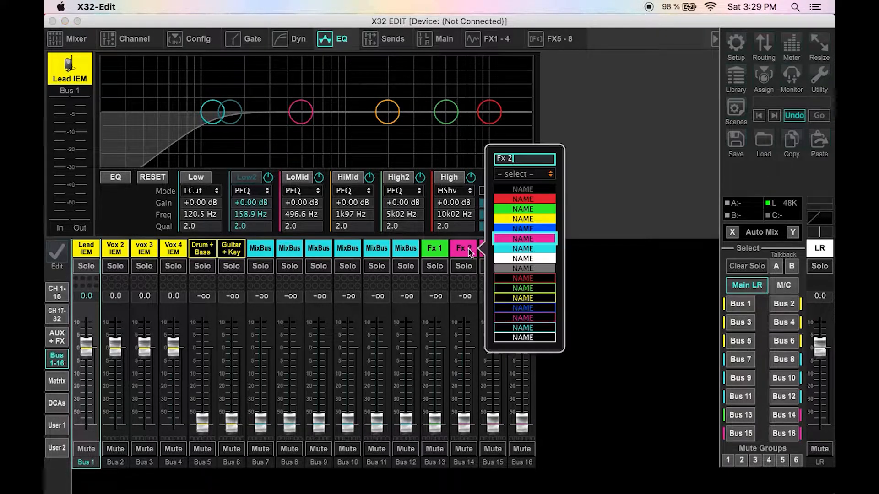
{"action": "left_click", "coordinate": [515, 212]}
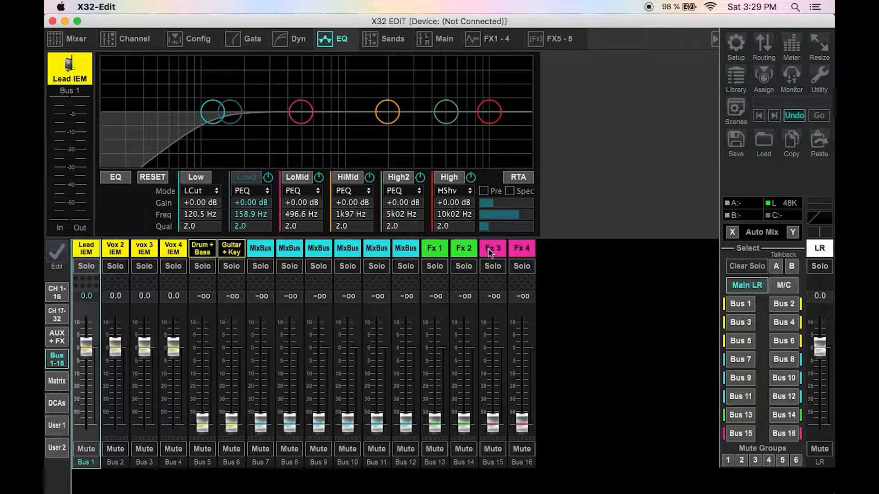
{"action": "left_click", "coordinate": [490, 251]}
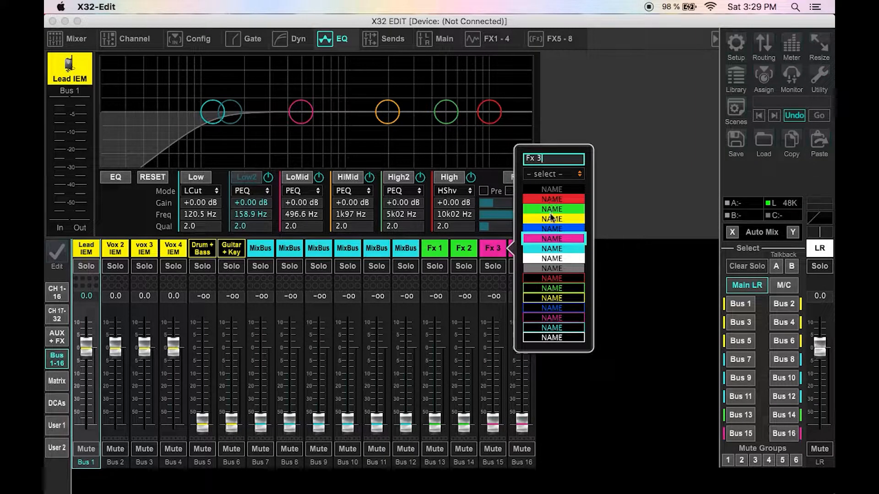
{"action": "left_click", "coordinate": [552, 218]}
{"action": "left_click", "coordinate": [509, 254]}
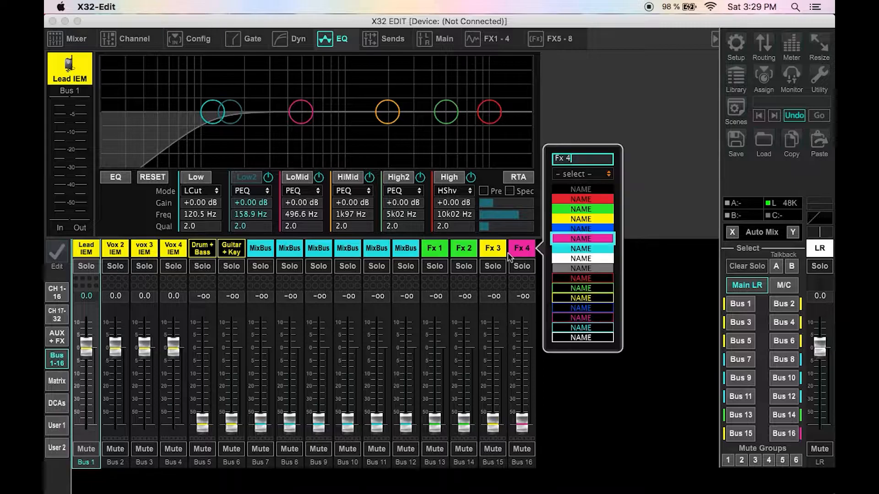
{"action": "left_click", "coordinate": [601, 212]}
{"action": "left_click", "coordinate": [495, 252]}
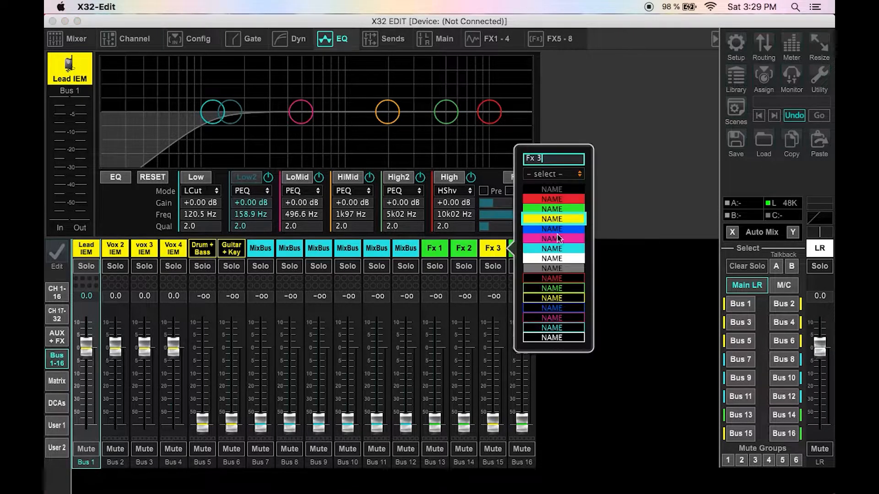
{"action": "left_click", "coordinate": [554, 209]}
Step: Rename Bus 13 to Drum Reverb
{"action": "left_click", "coordinate": [439, 249]}
{"action": "key", "text": "BackSpace"}
{"action": "key", "text": "BackSpace"}
{"action": "key", "text": "BackSpace"}
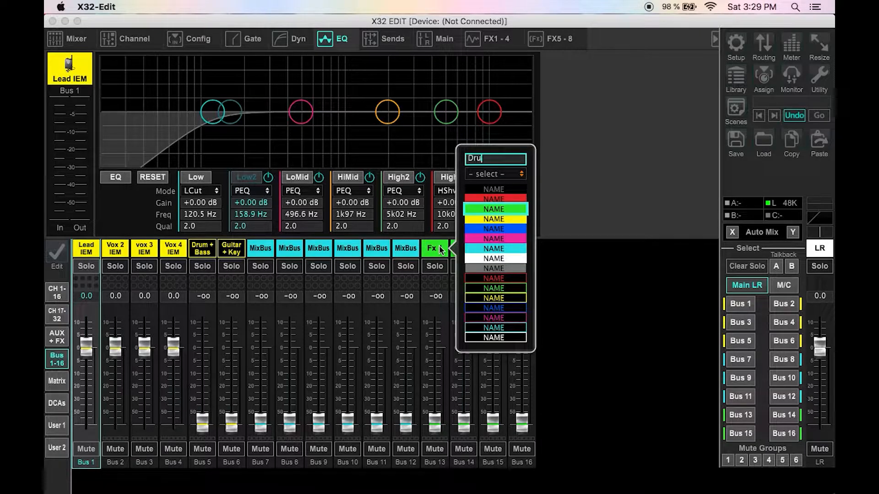
{"action": "type", "text": "Drum Reverb"}
{"action": "key", "text": "Return"}
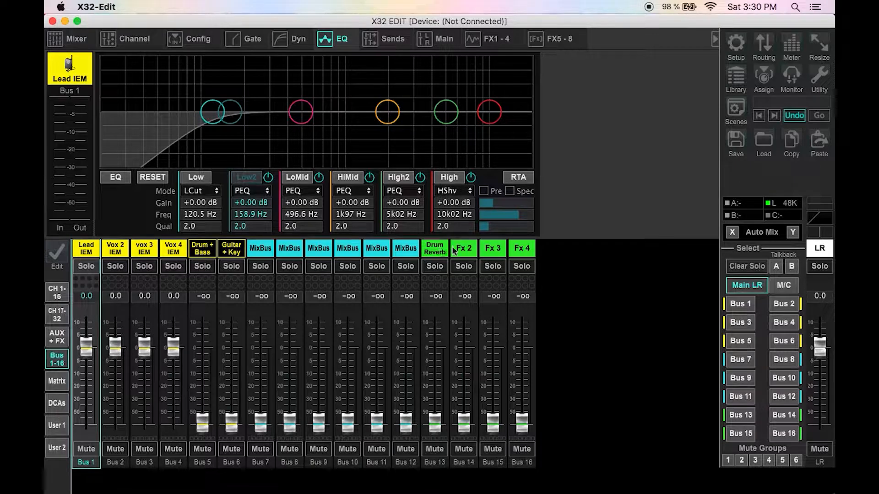
Step: Rename Bus 14 to Inst Reverb
{"action": "left_click", "coordinate": [453, 249]}
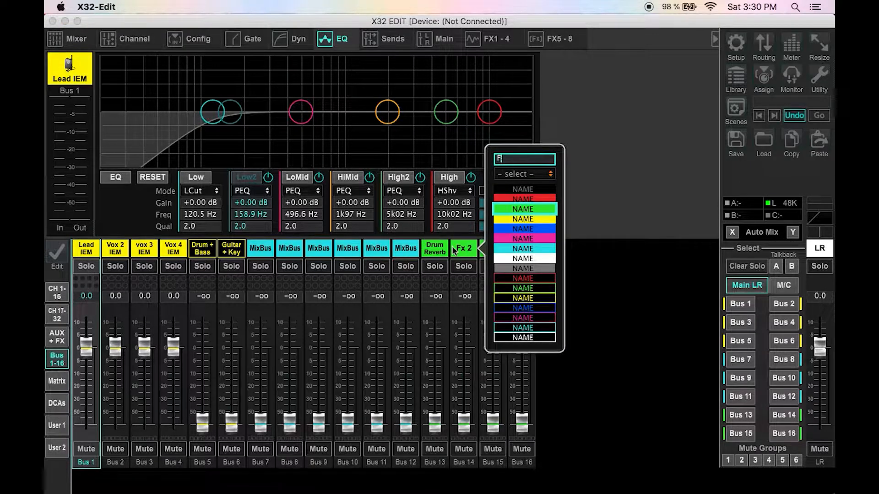
{"action": "type", "text": "Inst Reverb"}
{"action": "key", "text": "Return"}
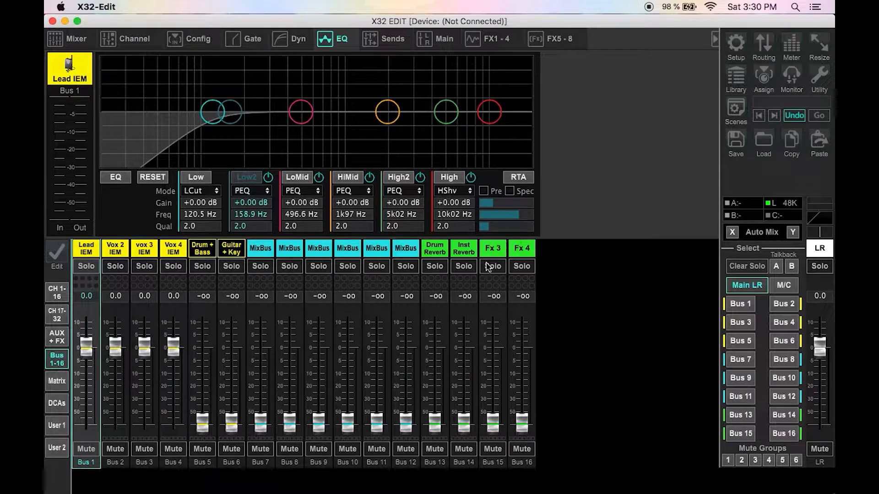
Step: Rename Bus 15 to Reverb and Bus 16 to Delay
{"action": "double_click", "coordinate": [492, 247]}
{"action": "type", "text": "Reverb"}
{"action": "key", "text": "Return"}
{"action": "left_click", "coordinate": [517, 252]}
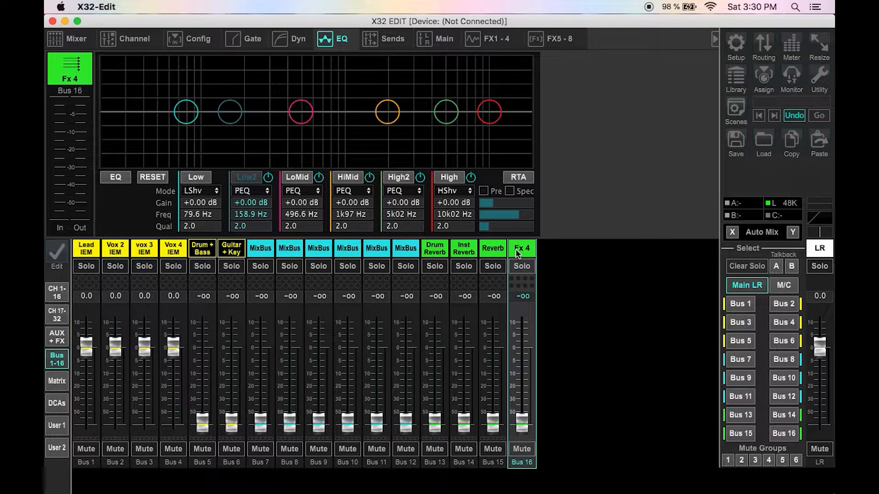
{"action": "left_click", "coordinate": [517, 251]}
{"action": "type", "text": "Dela"}
{"action": "key", "text": "Return"}
Step: Change the FX 1 effect type to Ambience
{"action": "left_click", "coordinate": [493, 44]}
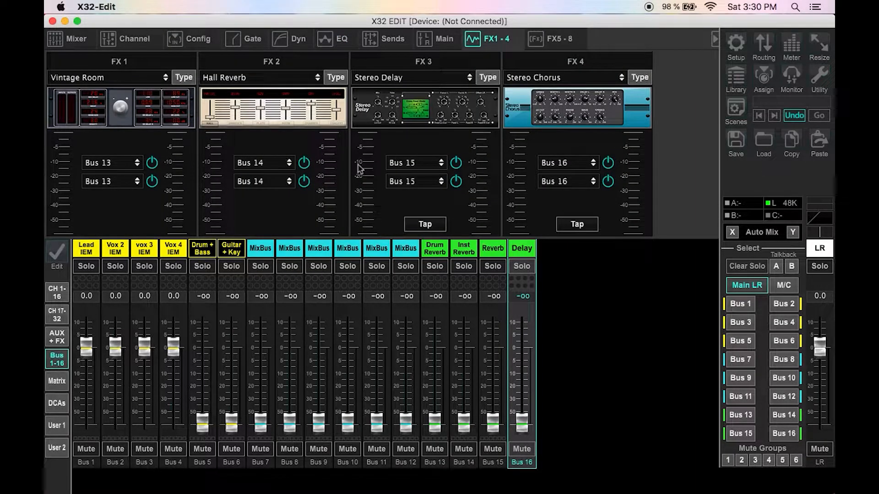
{"action": "left_click", "coordinate": [183, 77]}
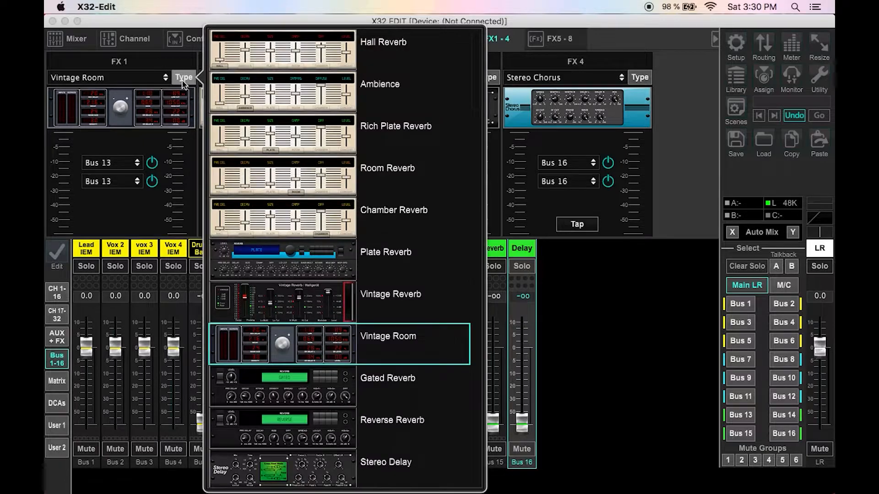
{"action": "left_click", "coordinate": [323, 109]}
{"action": "left_click", "coordinate": [133, 213]}
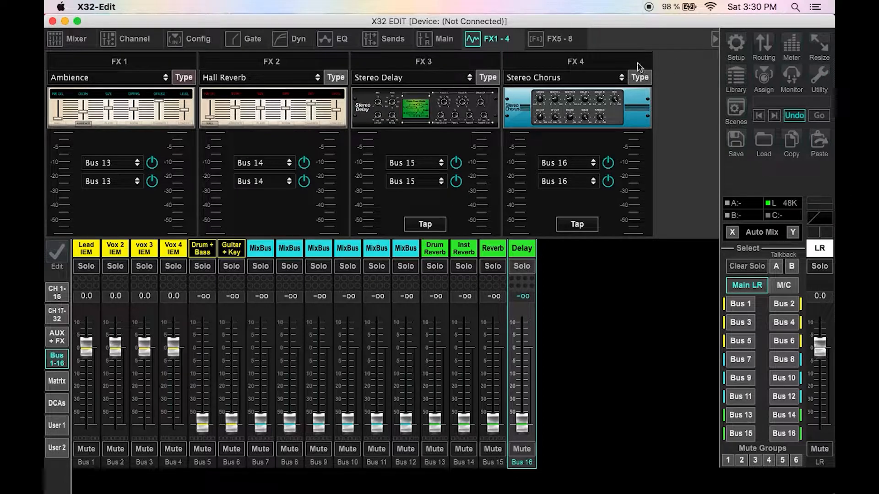
Step: Change the FX 4 effect type to Plate Reverb
{"action": "left_click", "coordinate": [645, 76]}
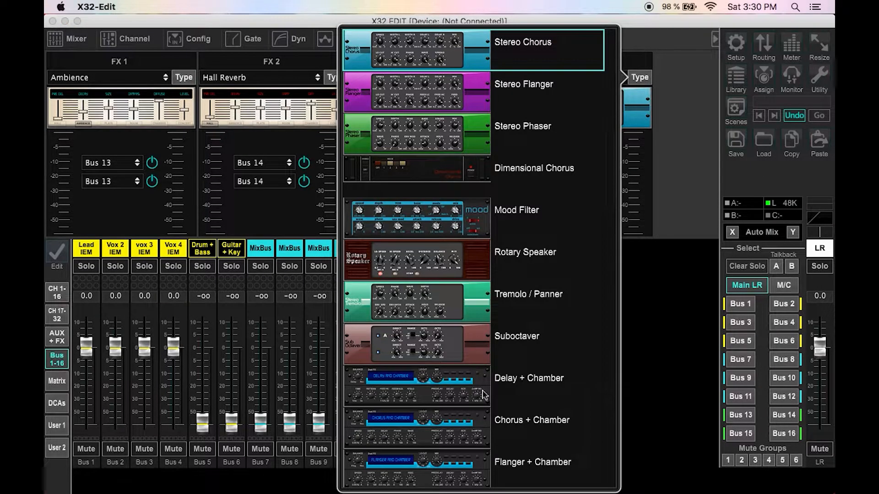
{"action": "scroll", "coordinate": [516, 398], "scroll_direction": "down", "scroll_amount": 1}
{"action": "scroll", "coordinate": [516, 397], "scroll_direction": "up", "scroll_amount": 10}
{"action": "scroll", "coordinate": [516, 396], "scroll_direction": "down", "scroll_amount": 4}
{"action": "scroll", "coordinate": [516, 391], "scroll_direction": "up", "scroll_amount": 5}
{"action": "left_click", "coordinate": [522, 274]}
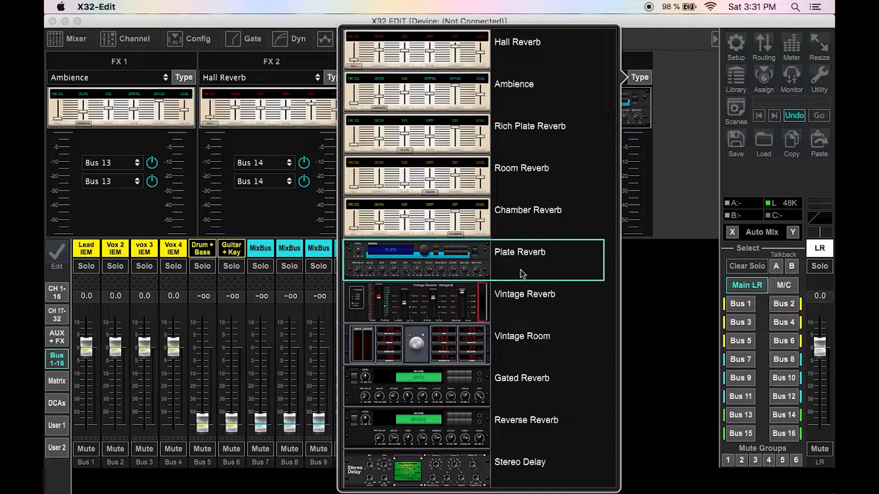
{"action": "left_click", "coordinate": [649, 159]}
Step: Set both FX 2 input sources to Bus 15
{"action": "left_click", "coordinate": [288, 162]}
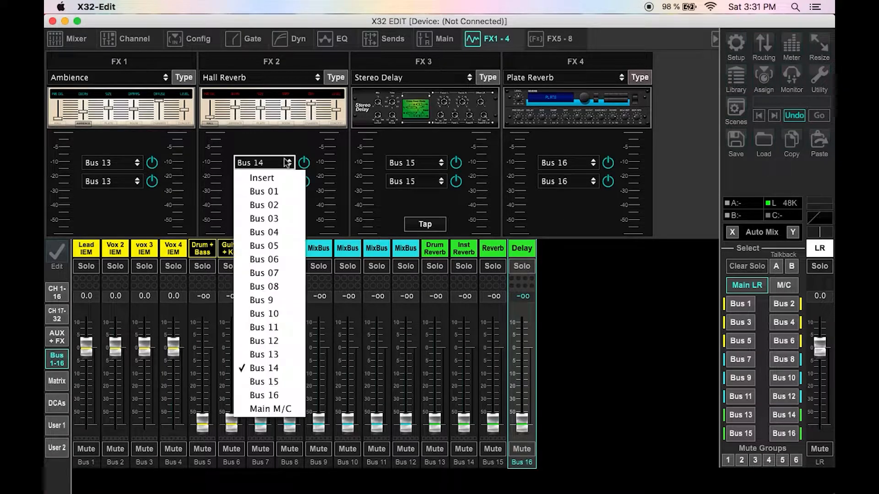
{"action": "left_click", "coordinate": [274, 382]}
{"action": "left_click", "coordinate": [277, 182]}
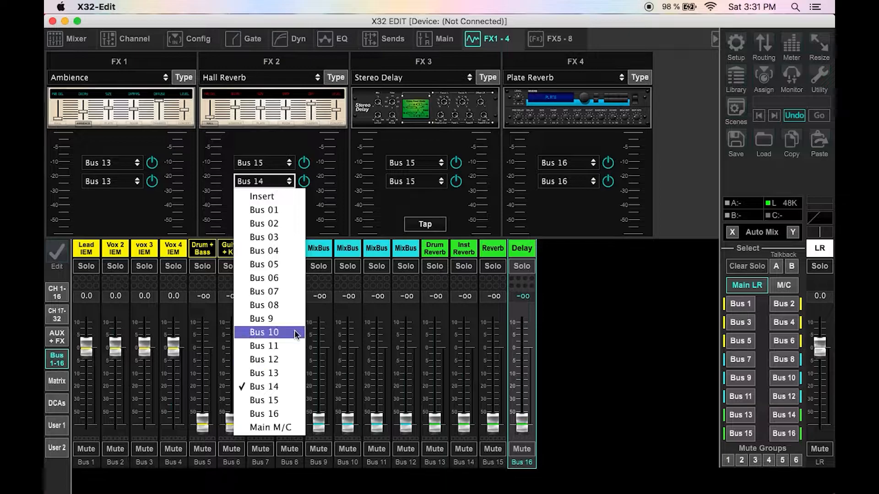
{"action": "left_click", "coordinate": [272, 400]}
Step: Set both FX 3 input sources to Bus 16
{"action": "left_click", "coordinate": [407, 163]}
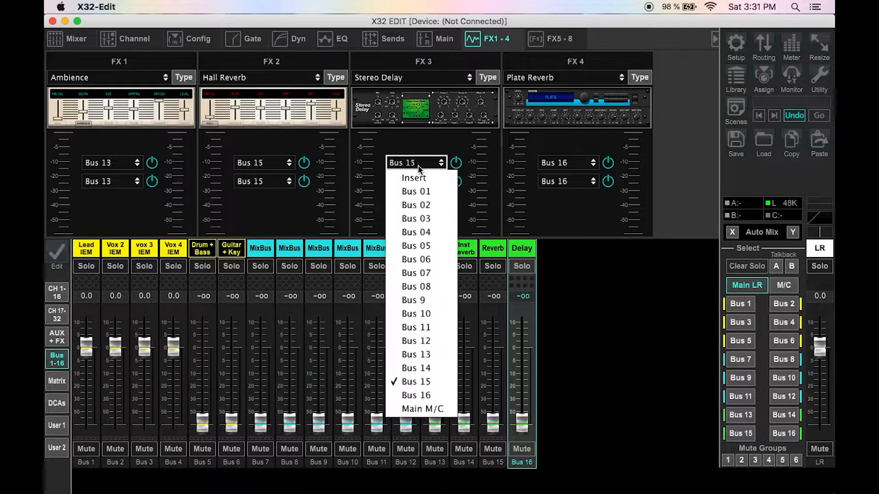
{"action": "left_click", "coordinate": [432, 397]}
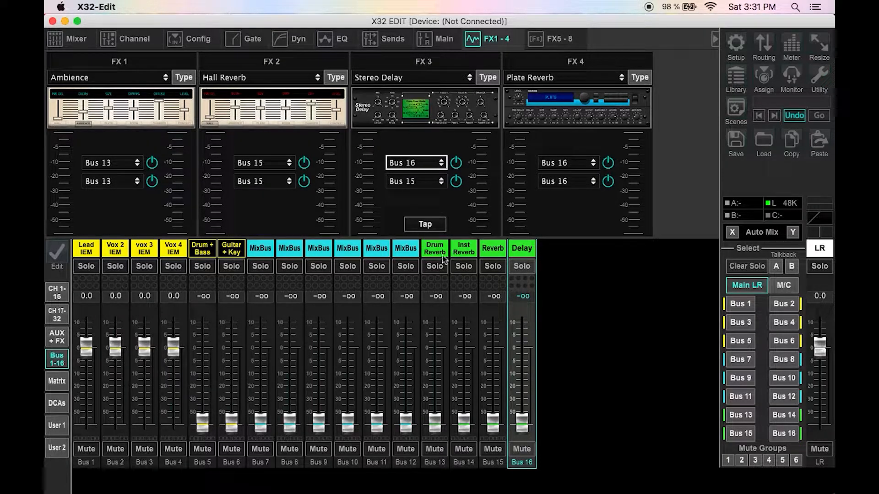
{"action": "left_click", "coordinate": [414, 181]}
{"action": "left_click", "coordinate": [416, 414]}
Step: Set both FX 4 input sources to Bus 14
{"action": "left_click", "coordinate": [568, 164]}
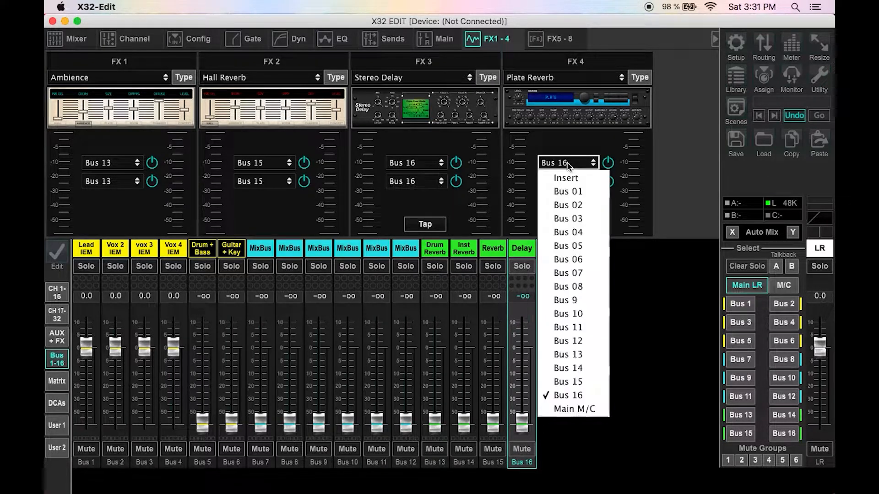
{"action": "left_click", "coordinate": [568, 368]}
{"action": "left_click", "coordinate": [568, 181]}
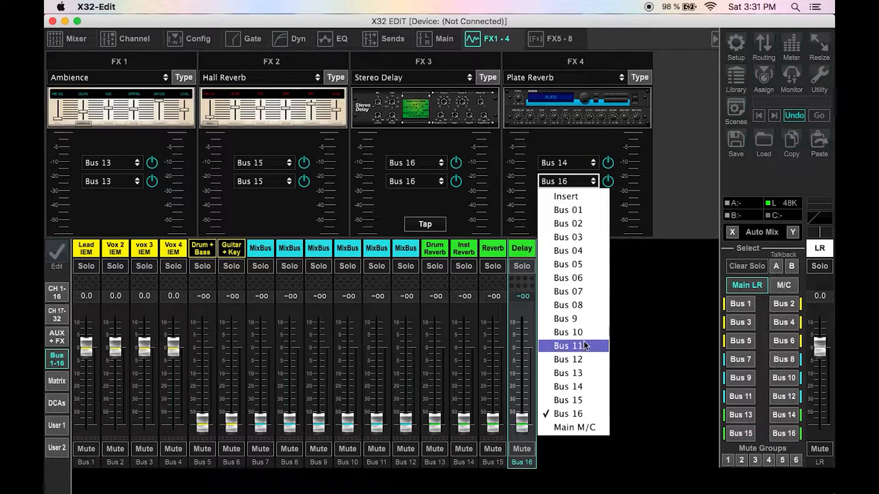
{"action": "left_click", "coordinate": [584, 386]}
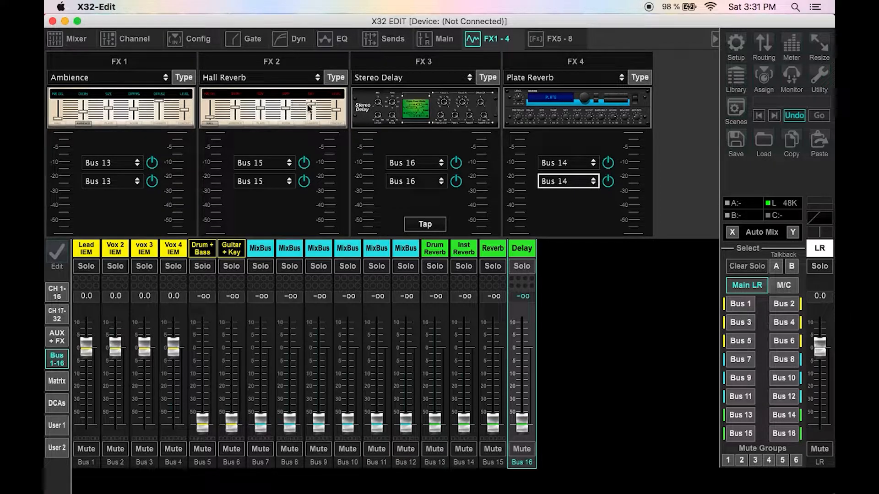
Step: Open the FX 3 Stereo Delay editor and adjust its Lo Cut, feedback and time knobs
{"action": "left_click", "coordinate": [441, 118]}
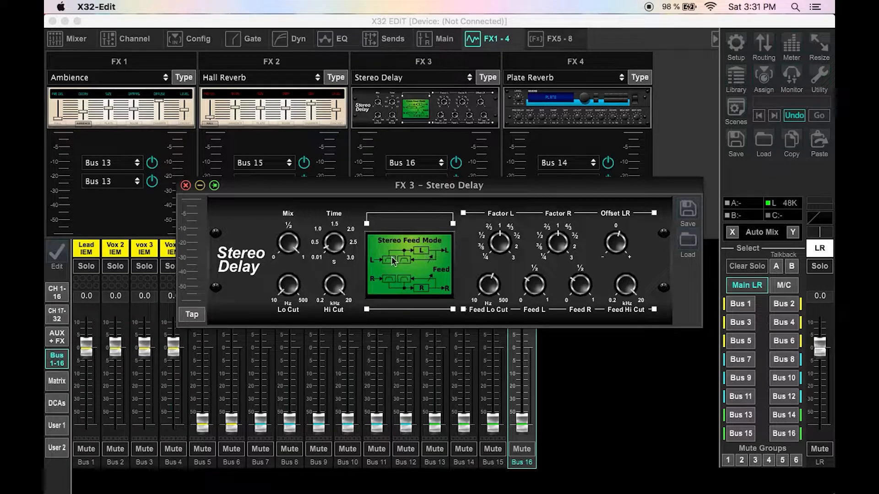
{"action": "left_click_drag", "start_coordinate": [288, 284], "coordinate": [272, 182]}
{"action": "mouse_move", "coordinate": [282, 289]}
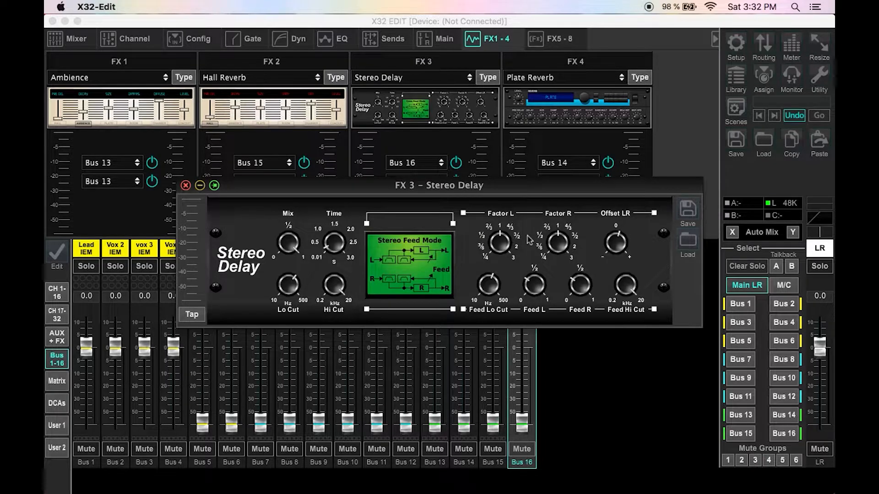
{"action": "mouse_move", "coordinate": [490, 288]}
{"action": "left_click_drag", "start_coordinate": [489, 285], "coordinate": [492, 279]}
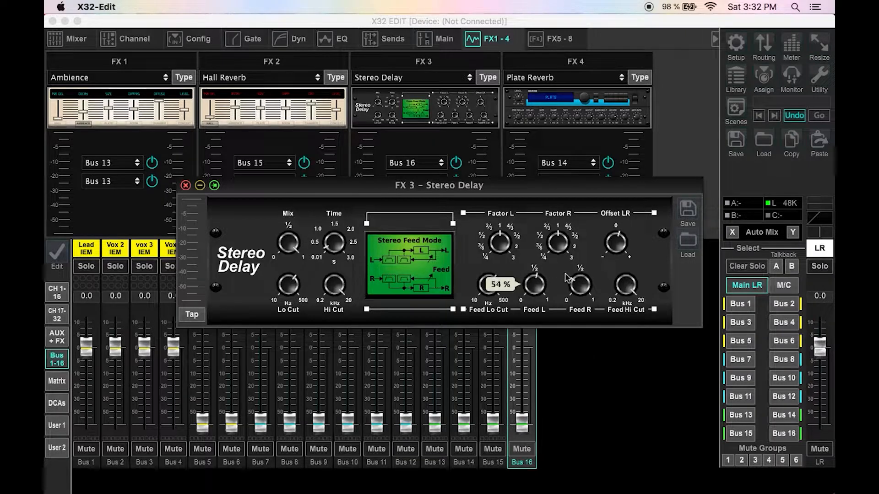
{"action": "mouse_move", "coordinate": [573, 284]}
{"action": "left_click_drag", "start_coordinate": [573, 284], "coordinate": [601, 276]}
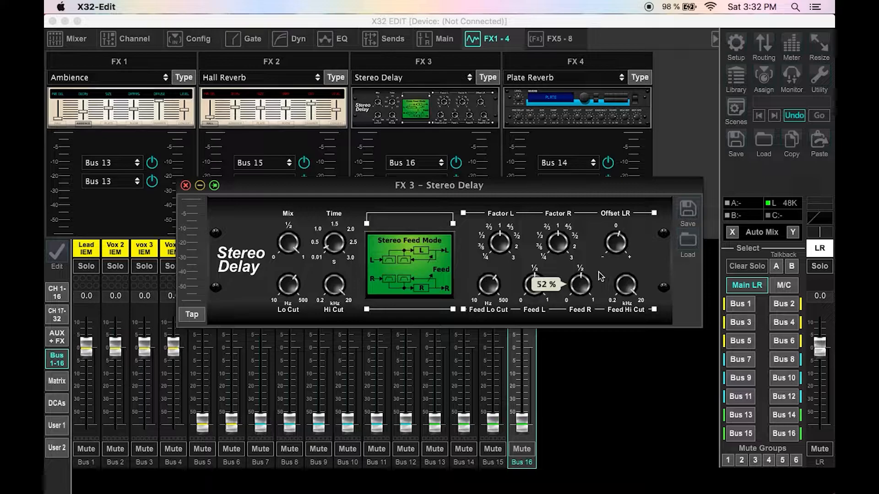
{"action": "mouse_move", "coordinate": [623, 249]}
{"action": "left_click_drag", "start_coordinate": [622, 249], "coordinate": [606, 244]}
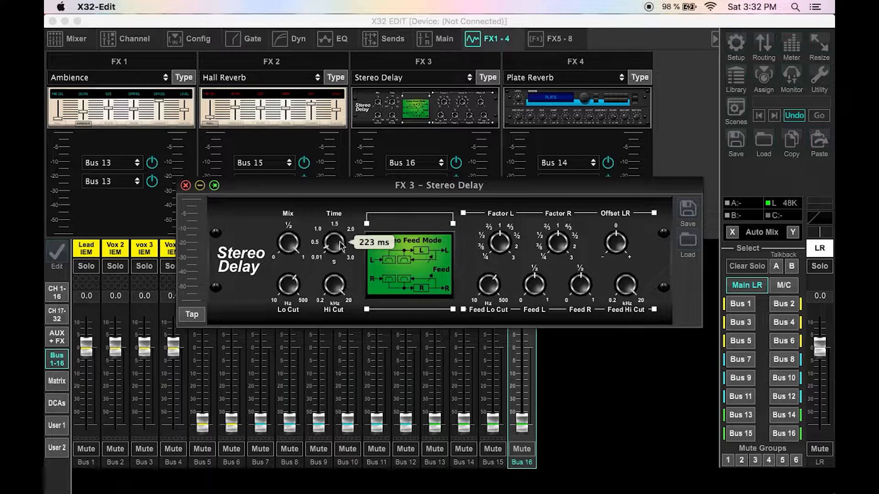
Step: Open Assign Set A and tap the Fx3 Time button three times to set the delay time
{"action": "left_click", "coordinate": [763, 78]}
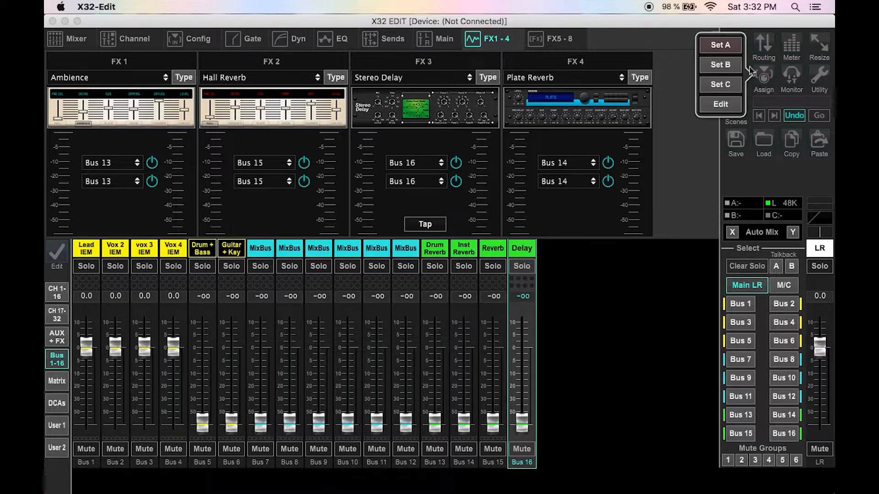
{"action": "left_click", "coordinate": [720, 43]}
{"action": "left_click", "coordinate": [455, 300]}
{"action": "left_click", "coordinate": [455, 300]}
{"action": "left_click", "coordinate": [455, 299]}
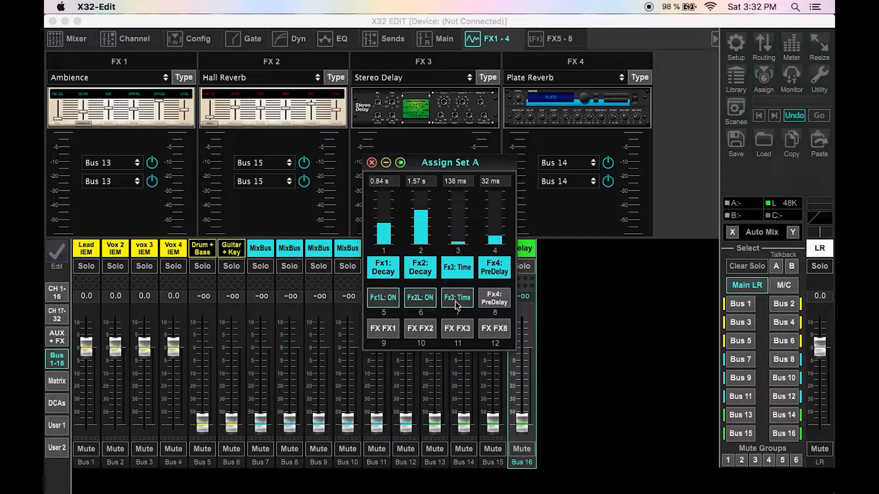
{"action": "left_click", "coordinate": [371, 163]}
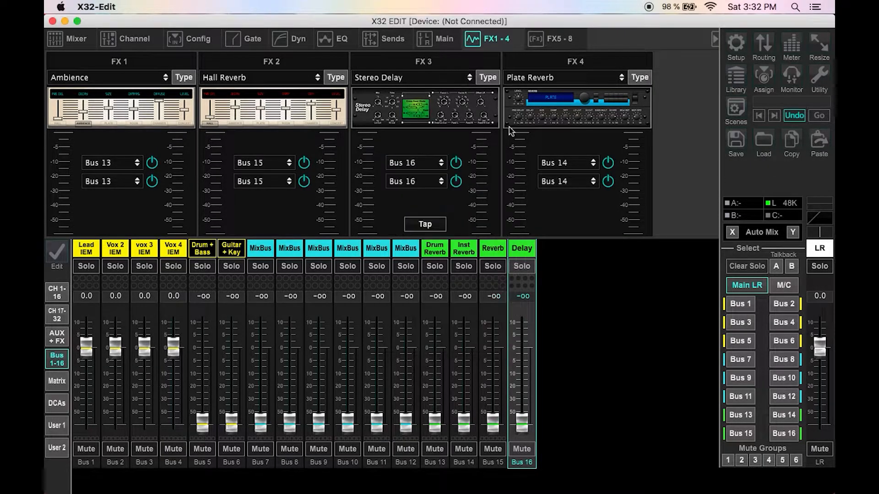
Step: Open the FX 3 and FX 4 editors to check their settings
{"action": "left_click", "coordinate": [453, 102]}
{"action": "mouse_move", "coordinate": [338, 247]}
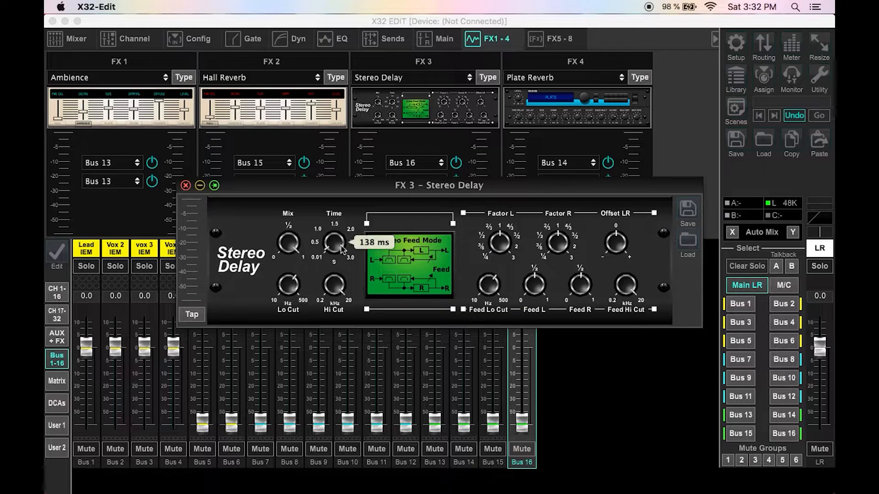
{"action": "left_click", "coordinate": [185, 186]}
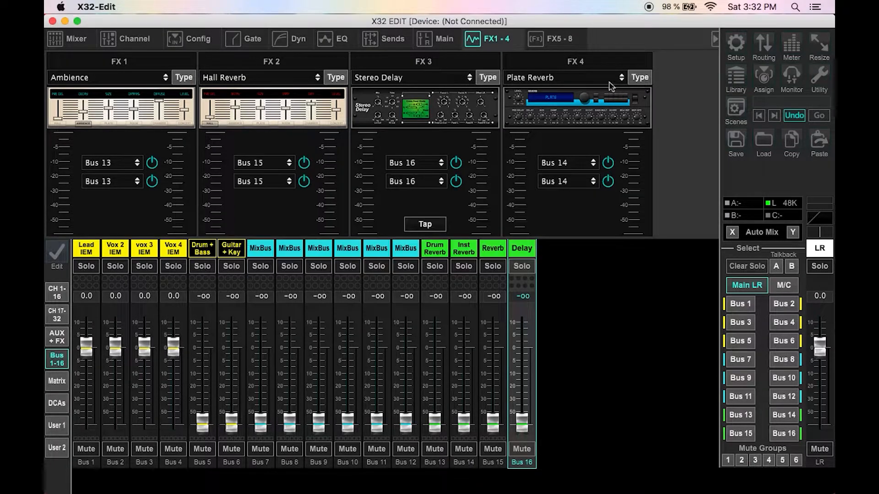
{"action": "left_click", "coordinate": [582, 105]}
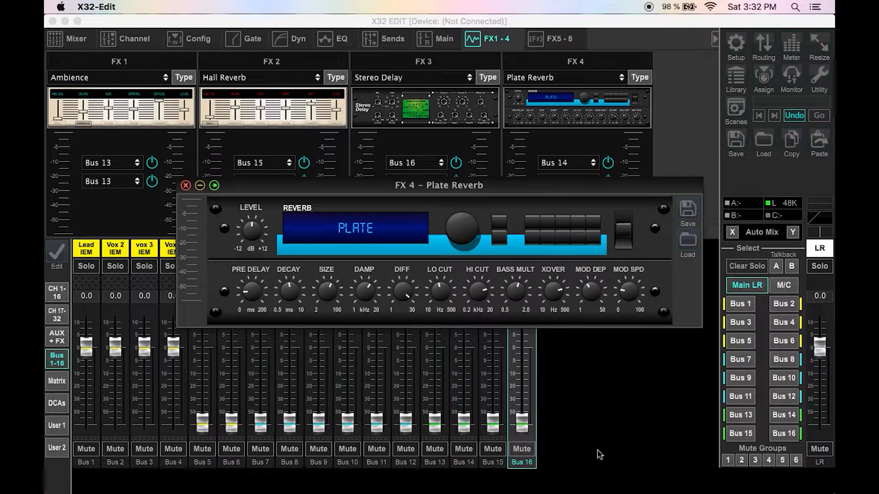
{"action": "left_click", "coordinate": [185, 186]}
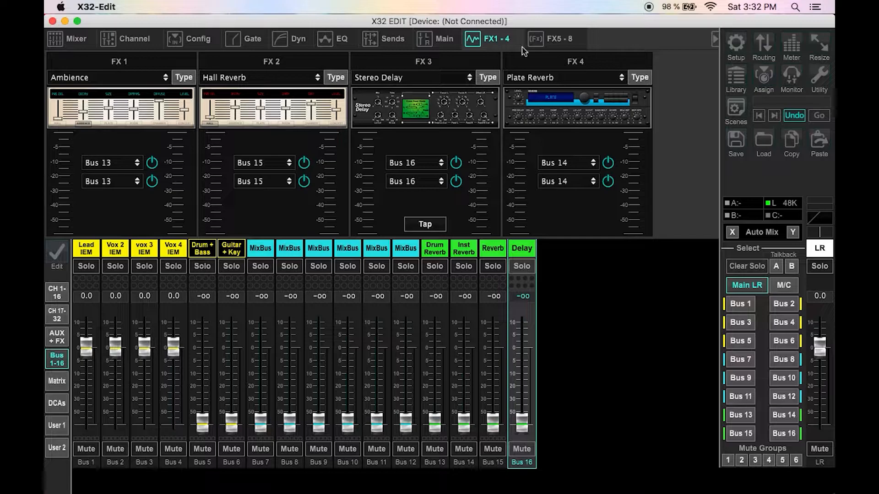
Step: Change the FX 5 effect type to Wave Designer
{"action": "left_click", "coordinate": [534, 40]}
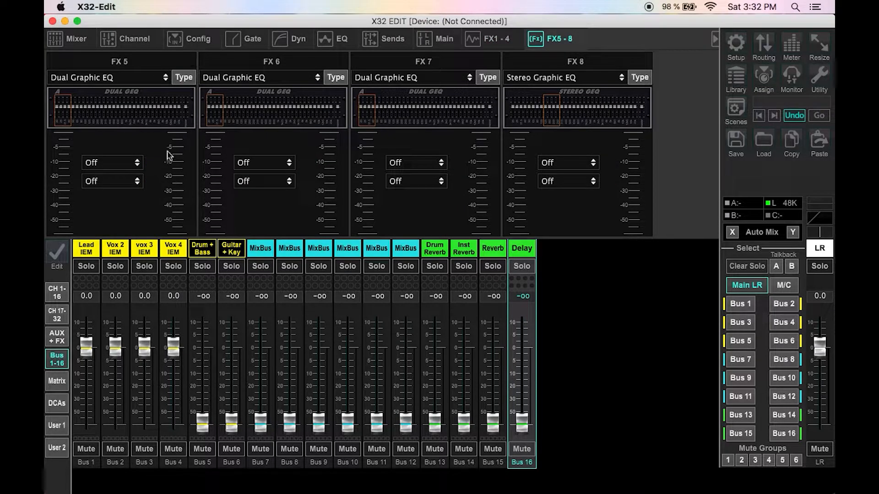
{"action": "left_click", "coordinate": [118, 79]}
{"action": "left_click", "coordinate": [121, 77]}
{"action": "left_click", "coordinate": [184, 78]}
{"action": "scroll", "coordinate": [349, 274], "scroll_direction": "down", "scroll_amount": 5}
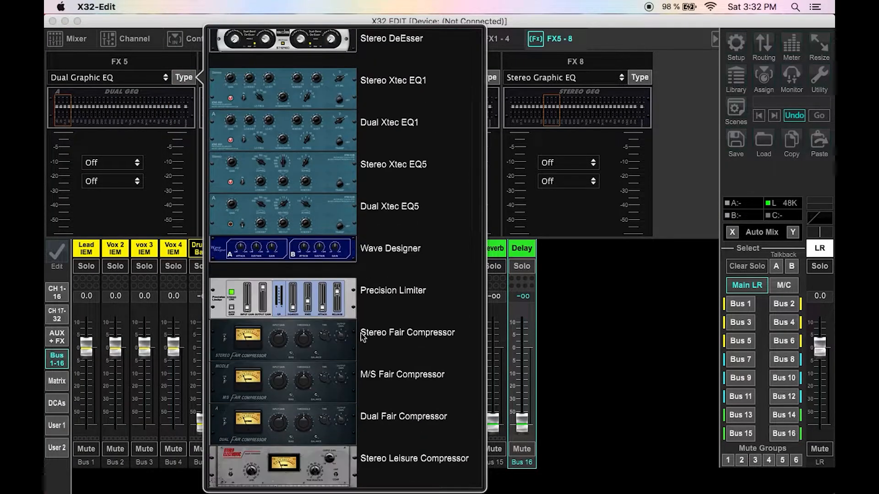
{"action": "left_click", "coordinate": [387, 249]}
Step: Insert FX 5 on Ch 17 and Ch 18 and switch both inserts on
{"action": "left_click", "coordinate": [132, 181]}
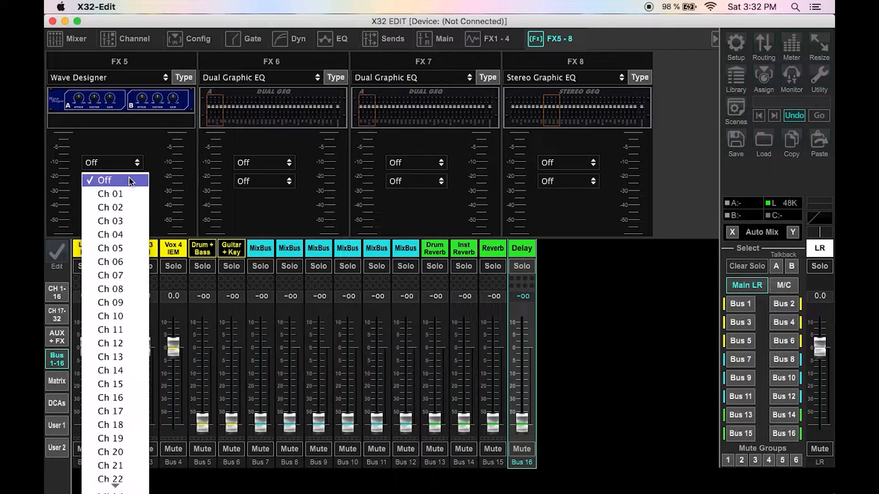
{"action": "left_click", "coordinate": [132, 411]}
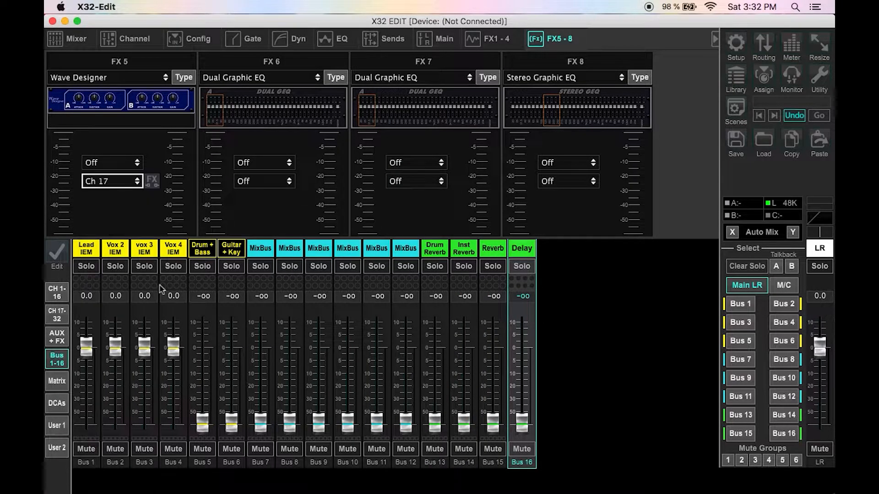
{"action": "left_click", "coordinate": [132, 179]}
{"action": "left_click", "coordinate": [128, 174]}
{"action": "left_click", "coordinate": [129, 162]}
{"action": "left_click", "coordinate": [132, 393]}
{"action": "left_click", "coordinate": [127, 181]}
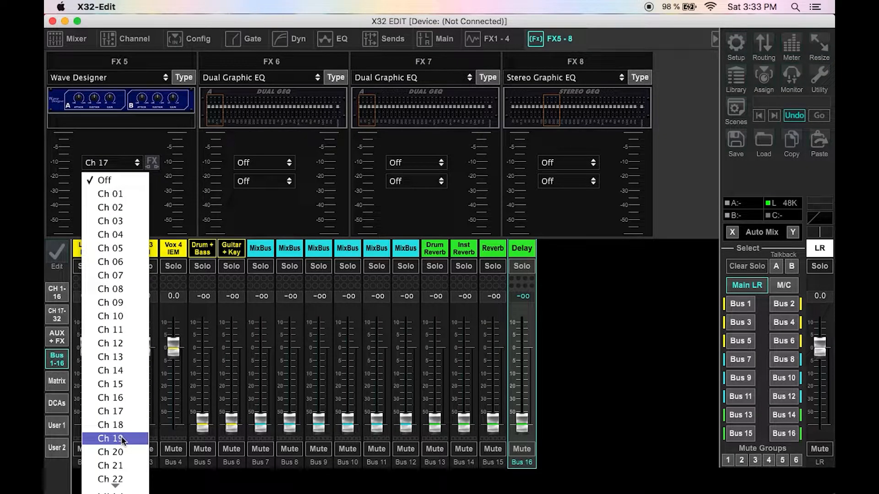
{"action": "left_click", "coordinate": [110, 424]}
{"action": "left_click", "coordinate": [152, 162]}
{"action": "left_click", "coordinate": [151, 181]}
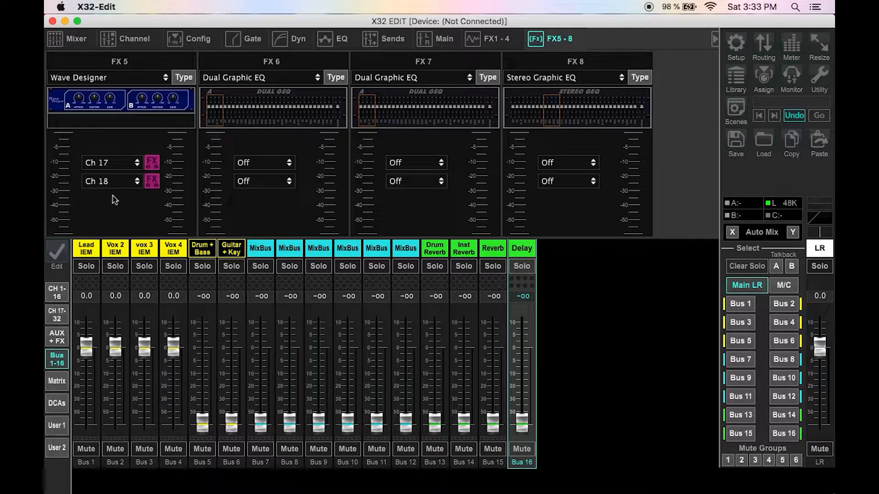
Step: Browse the FX 6 effect type list
{"action": "left_click", "coordinate": [335, 77]}
{"action": "scroll", "coordinate": [554, 270], "scroll_direction": "down", "scroll_amount": 2}
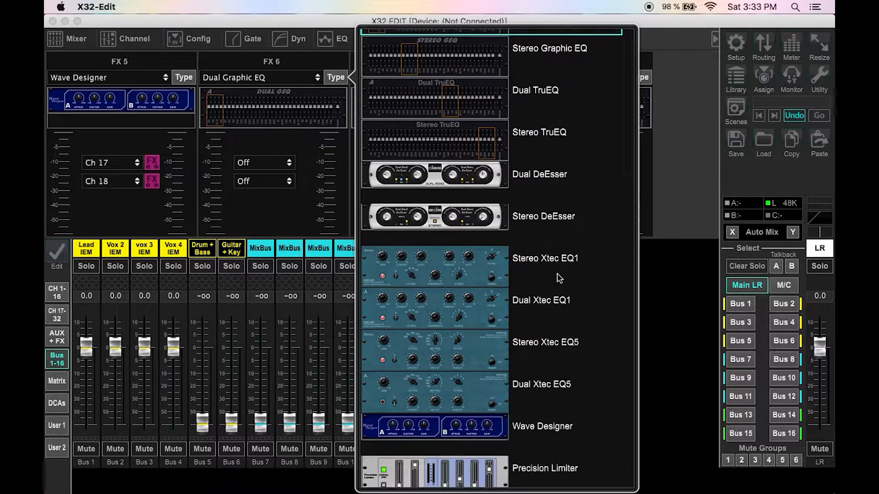
{"action": "scroll", "coordinate": [534, 236], "scroll_direction": "down", "scroll_amount": 2}
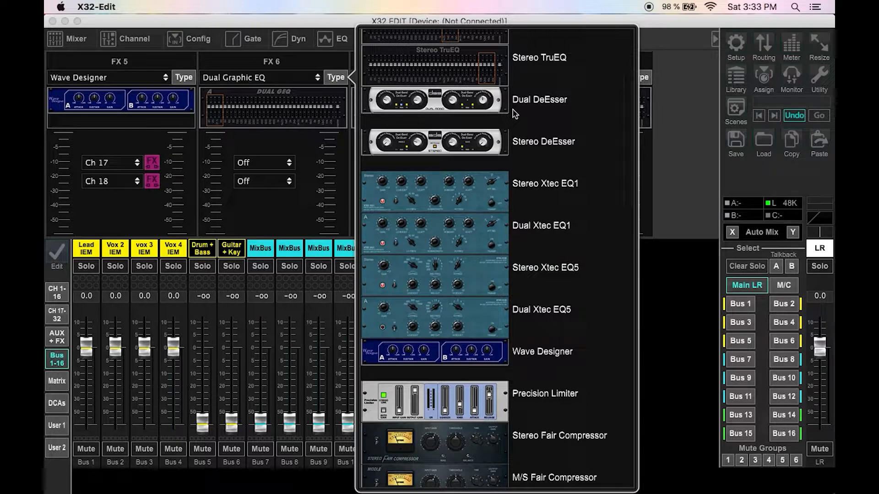
{"action": "scroll", "coordinate": [514, 114], "scroll_direction": "down", "scroll_amount": 8}
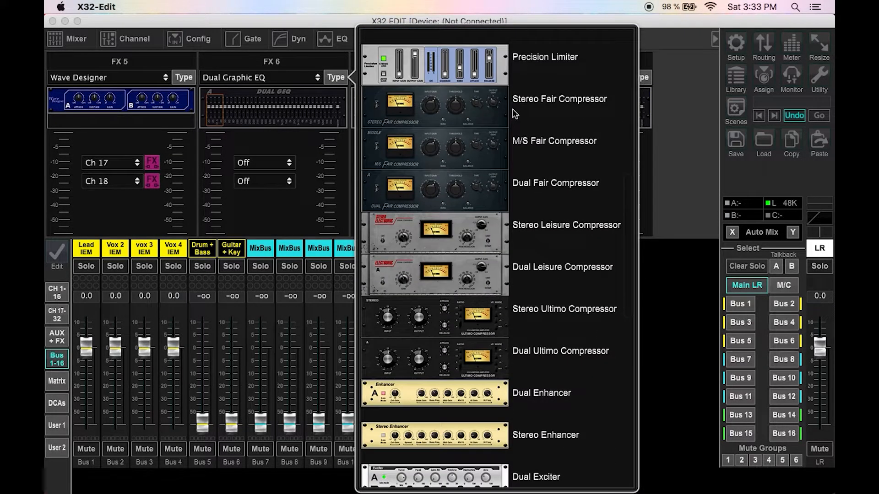
{"action": "scroll", "coordinate": [515, 114], "scroll_direction": "up", "scroll_amount": 6}
{"action": "scroll", "coordinate": [515, 113], "scroll_direction": "down", "scroll_amount": 6}
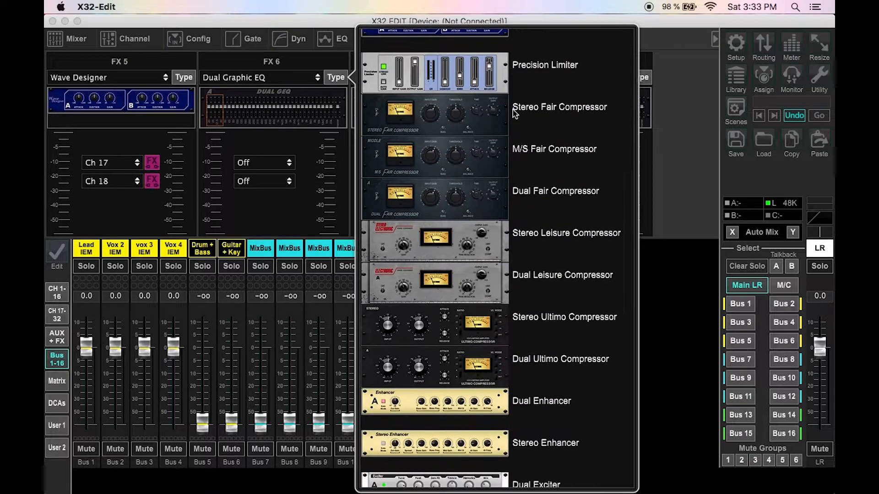
{"action": "scroll", "coordinate": [514, 113], "scroll_direction": "up", "scroll_amount": 6}
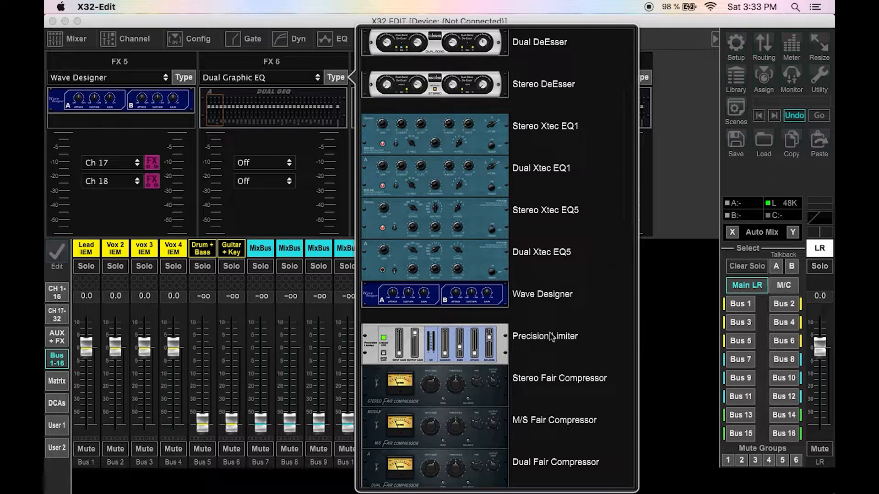
{"action": "scroll", "coordinate": [552, 337], "scroll_direction": "down", "scroll_amount": 8}
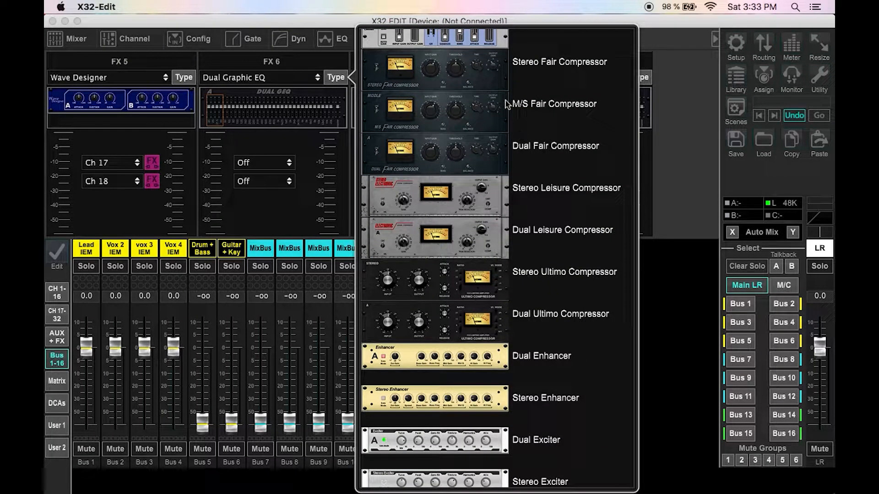
{"action": "scroll", "coordinate": [488, 338], "scroll_direction": "down", "scroll_amount": 3}
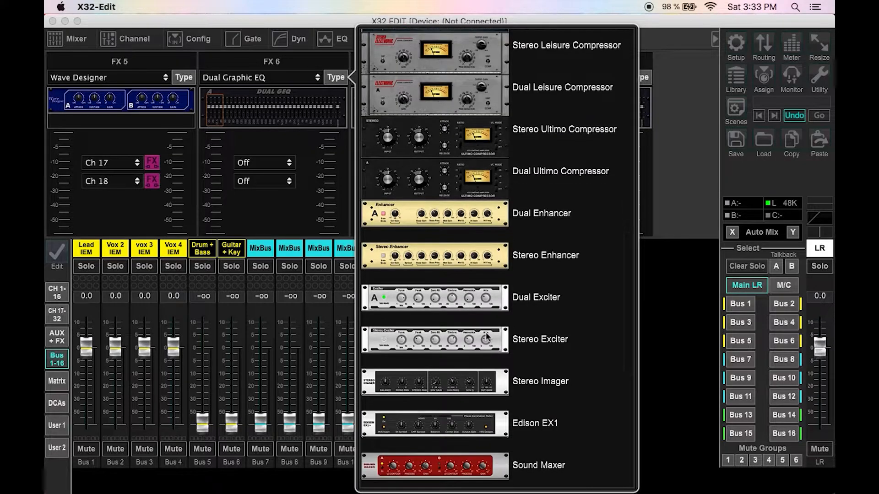
{"action": "left_click", "coordinate": [648, 261]}
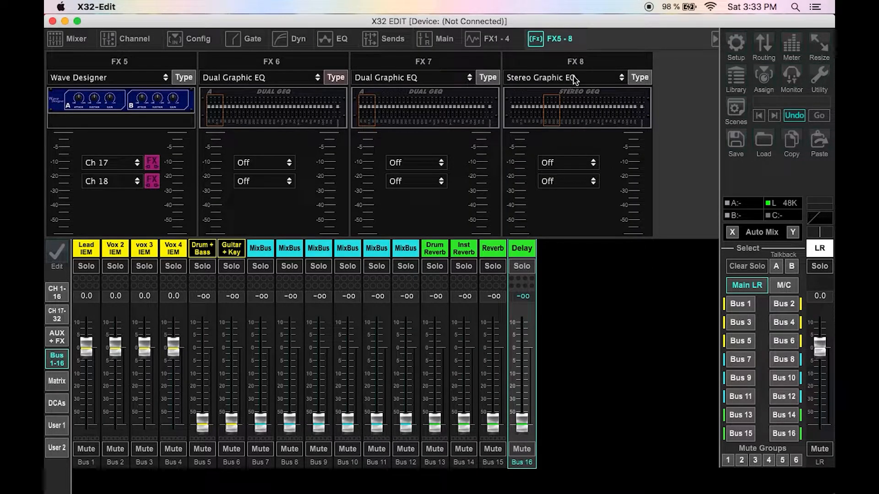
Step: Insert FX 8 on the Main LR bus and open its Stereo Graphic EQ editor
{"action": "left_click", "coordinate": [588, 169]}
{"action": "scroll", "coordinate": [561, 335], "scroll_direction": "down", "scroll_amount": 10}
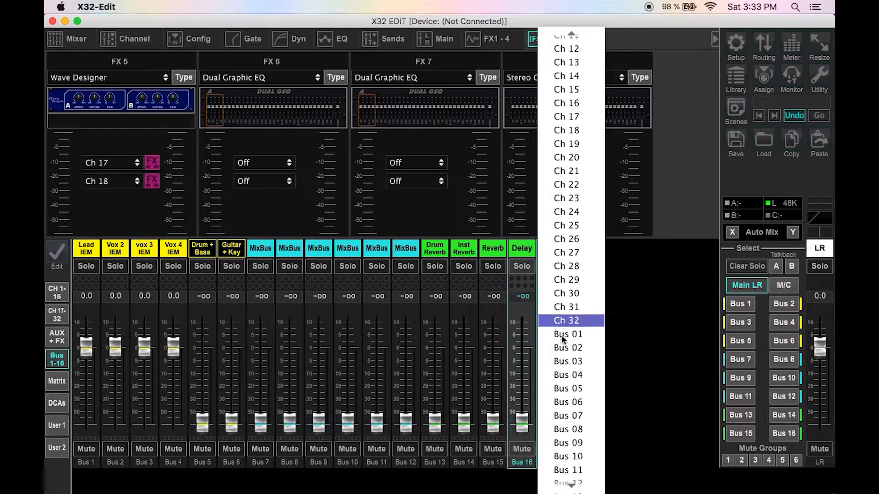
{"action": "scroll", "coordinate": [561, 336], "scroll_direction": "down", "scroll_amount": 6}
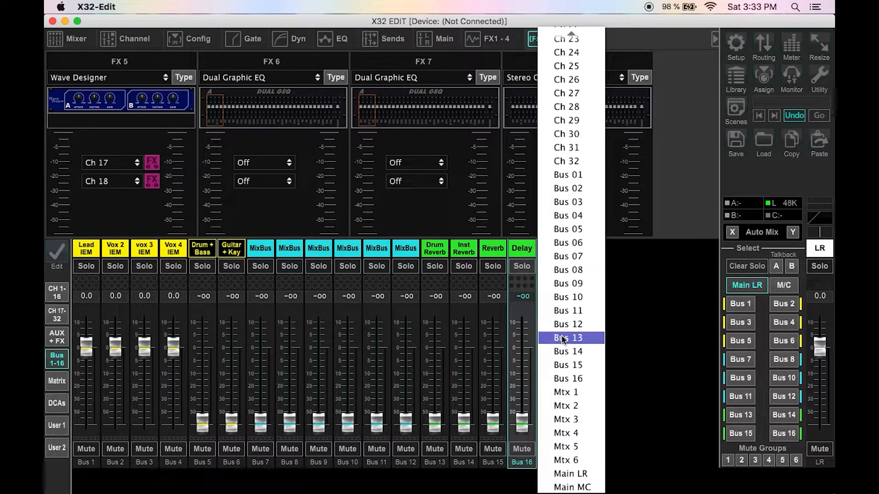
{"action": "left_click", "coordinate": [583, 476]}
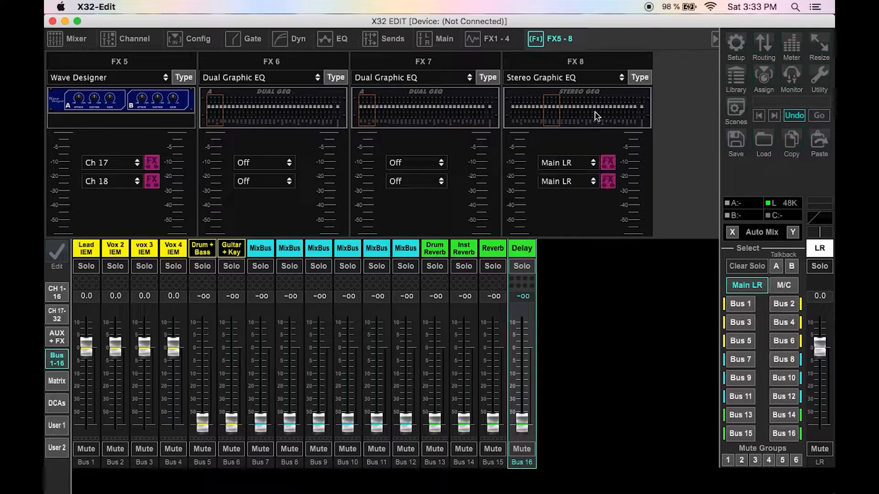
{"action": "left_click", "coordinate": [597, 116]}
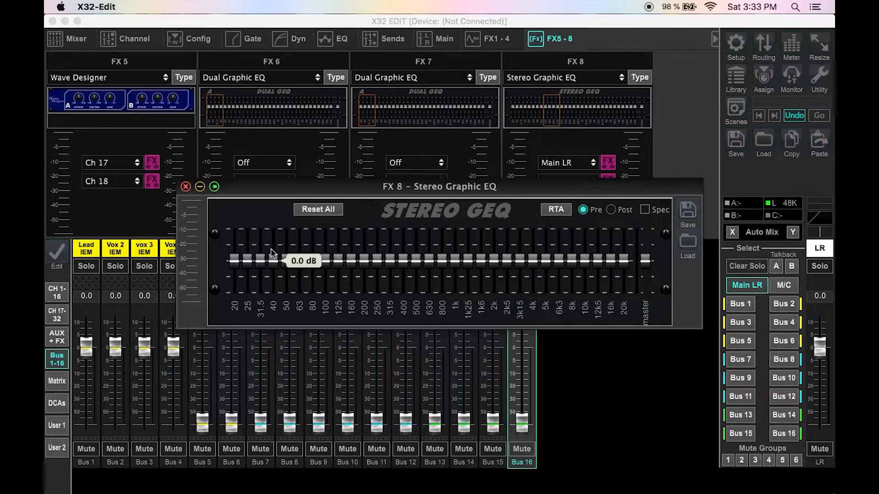
{"action": "left_click", "coordinate": [185, 187]}
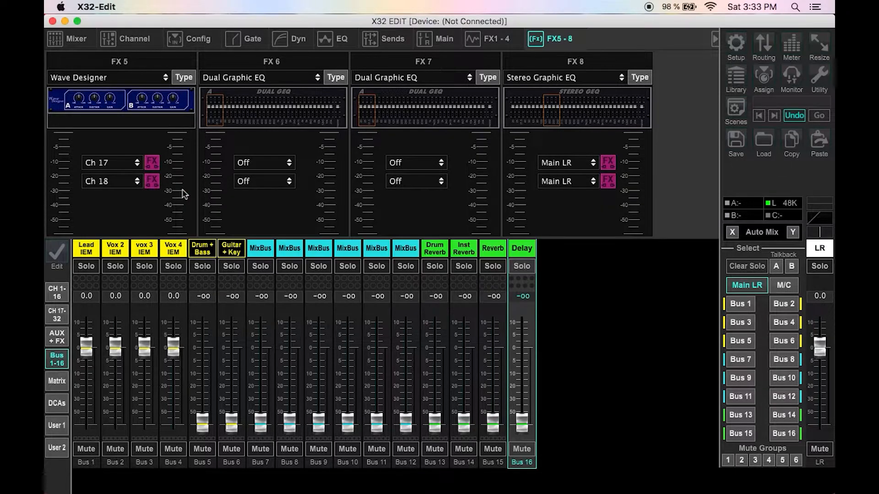
Step: Change the FX 6 effect type to Stereo Fair Compressor
{"action": "left_click", "coordinate": [335, 78]}
{"action": "scroll", "coordinate": [499, 348], "scroll_direction": "down", "scroll_amount": 10}
{"action": "scroll", "coordinate": [500, 353], "scroll_direction": "down", "scroll_amount": 5}
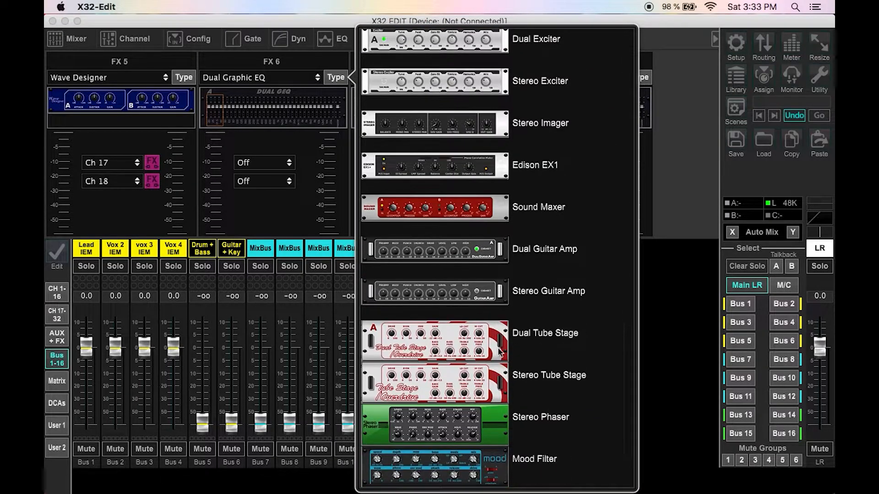
{"action": "scroll", "coordinate": [500, 353], "scroll_direction": "down", "scroll_amount": 2}
{"action": "scroll", "coordinate": [500, 352], "scroll_direction": "up", "scroll_amount": 4}
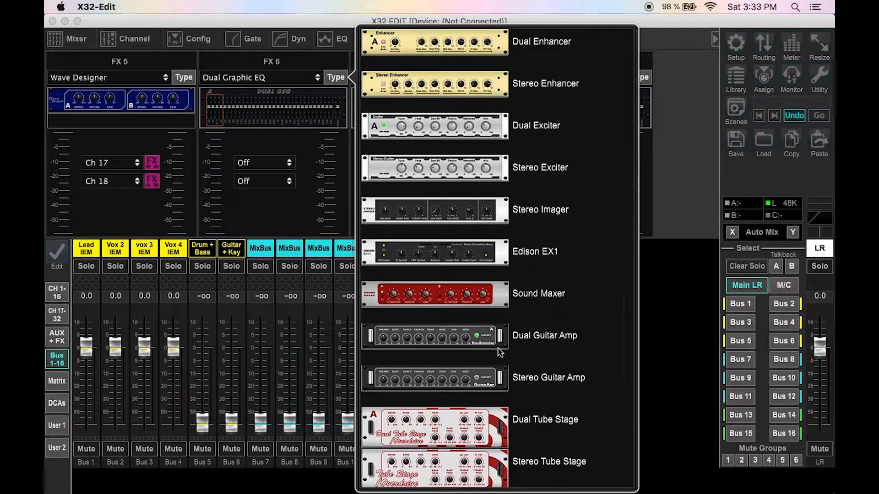
{"action": "scroll", "coordinate": [500, 352], "scroll_direction": "up", "scroll_amount": 6}
{"action": "scroll", "coordinate": [500, 352], "scroll_direction": "up", "scroll_amount": 7}
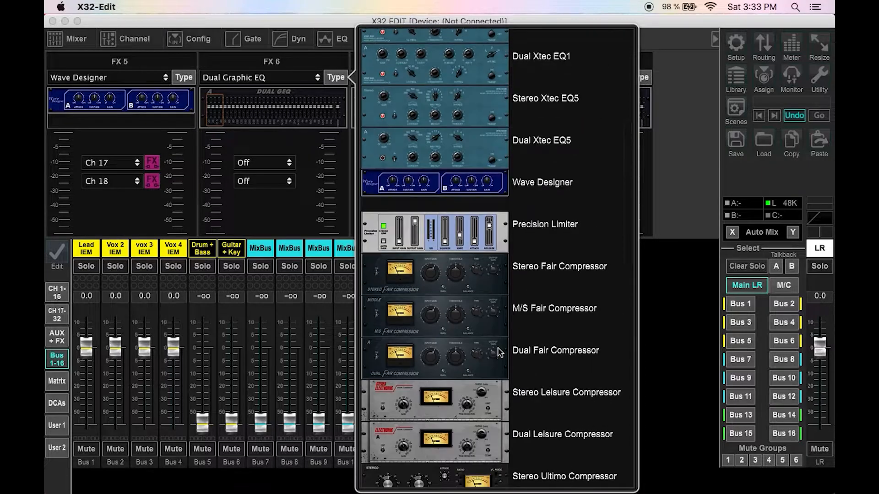
{"action": "scroll", "coordinate": [500, 352], "scroll_direction": "up", "scroll_amount": 1}
{"action": "scroll", "coordinate": [498, 351], "scroll_direction": "down", "scroll_amount": 3}
{"action": "scroll", "coordinate": [499, 352], "scroll_direction": "down", "scroll_amount": 3}
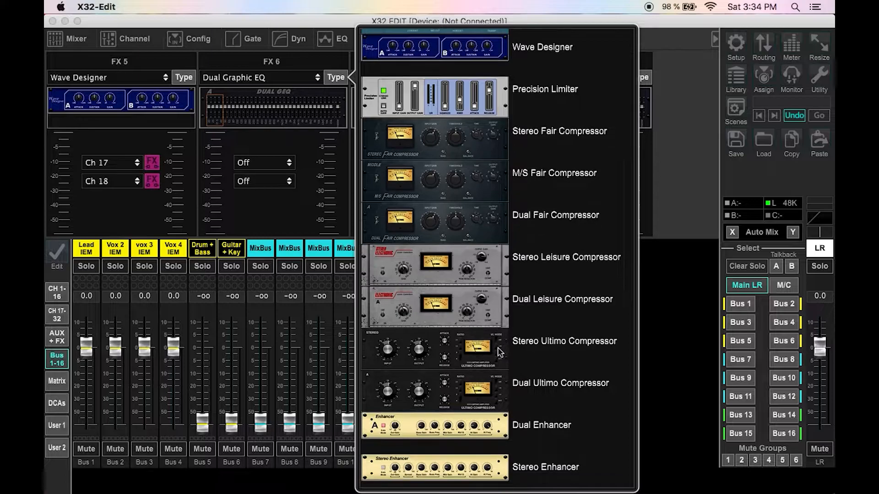
{"action": "scroll", "coordinate": [499, 352], "scroll_direction": "down", "scroll_amount": 1}
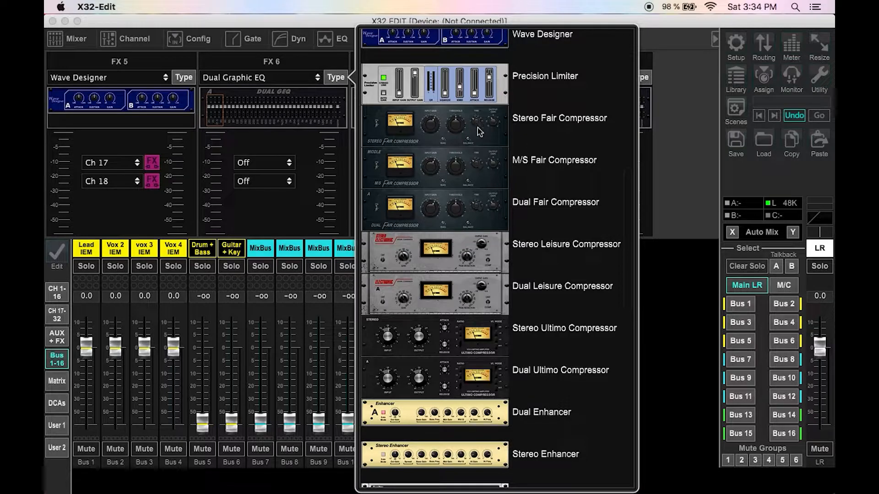
{"action": "scroll", "coordinate": [479, 132], "scroll_direction": "down", "scroll_amount": 5}
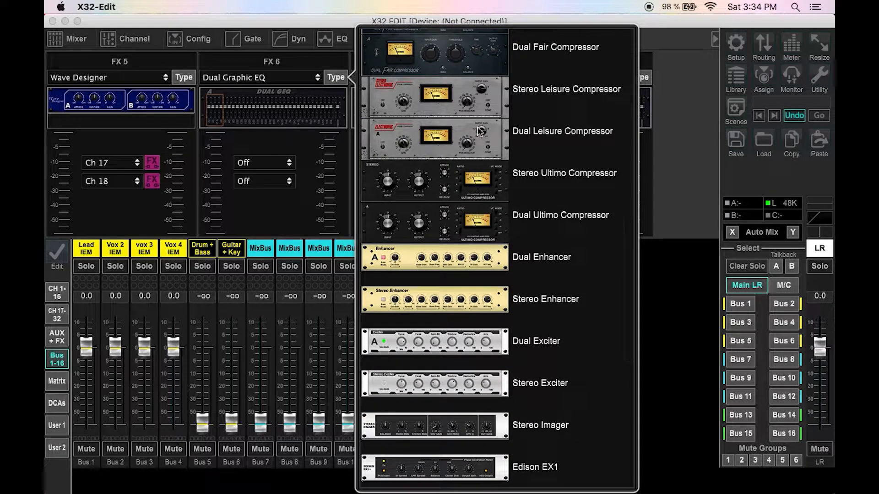
{"action": "scroll", "coordinate": [479, 131], "scroll_direction": "up", "scroll_amount": 10}
{"action": "scroll", "coordinate": [479, 131], "scroll_direction": "down", "scroll_amount": 3}
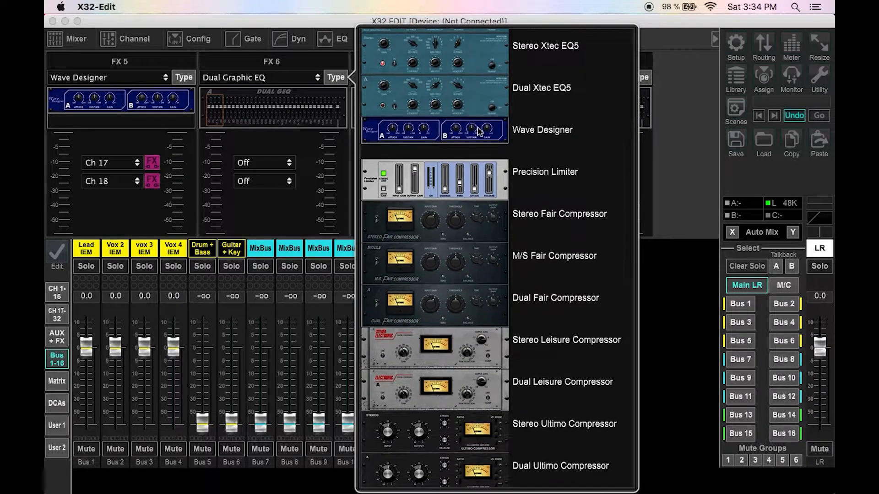
{"action": "left_click", "coordinate": [424, 220]}
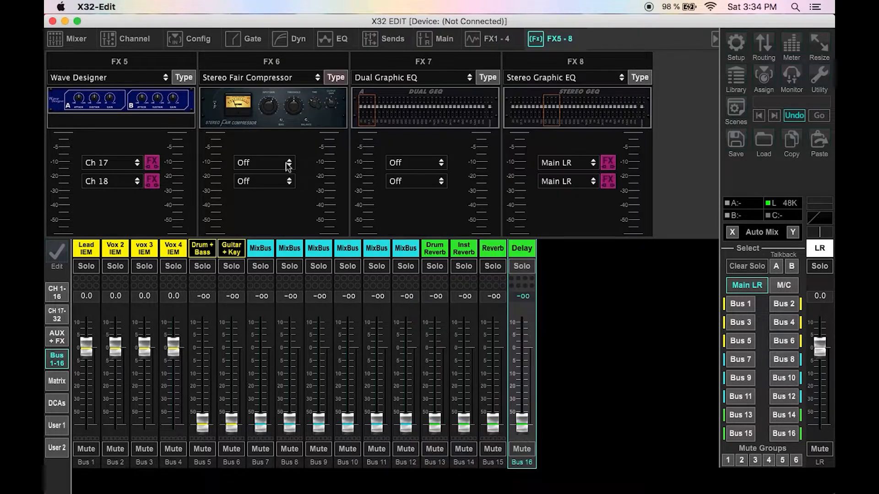
{"action": "left_click", "coordinate": [288, 165]}
{"action": "scroll", "coordinate": [284, 279], "scroll_direction": "down", "scroll_amount": 5}
{"action": "scroll", "coordinate": [284, 281], "scroll_direction": "down", "scroll_amount": 7}
{"action": "scroll", "coordinate": [284, 280], "scroll_direction": "up", "scroll_amount": 8}
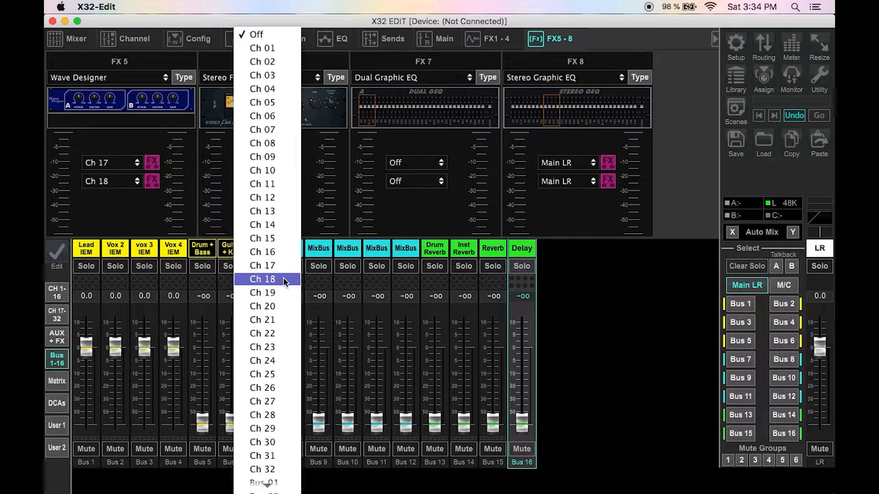
{"action": "left_click", "coordinate": [282, 267]}
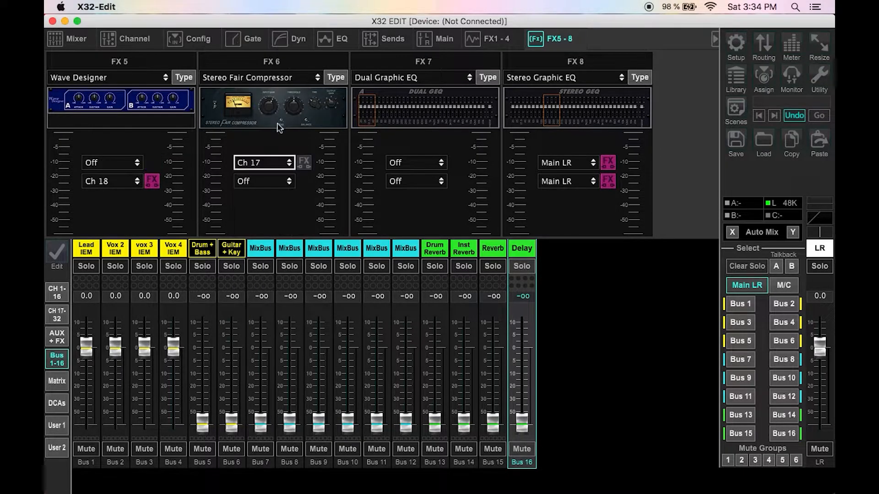
{"action": "left_click", "coordinate": [136, 163]}
{"action": "left_click", "coordinate": [126, 392]}
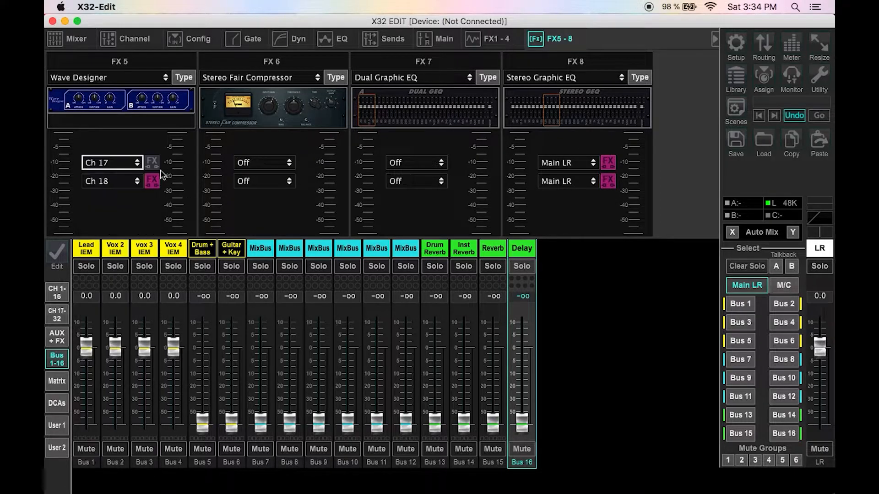
{"action": "left_click", "coordinate": [271, 167]}
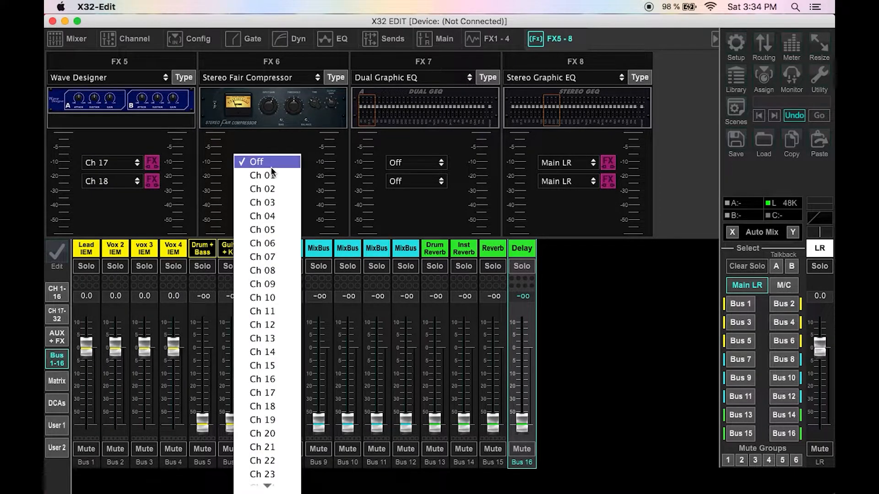
{"action": "scroll", "coordinate": [270, 234], "scroll_direction": "down", "scroll_amount": 10}
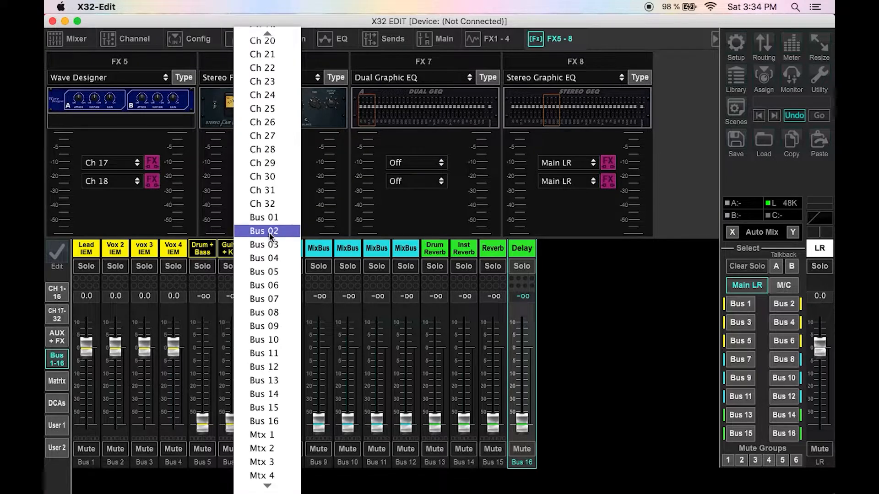
{"action": "scroll", "coordinate": [271, 236], "scroll_direction": "down", "scroll_amount": 3}
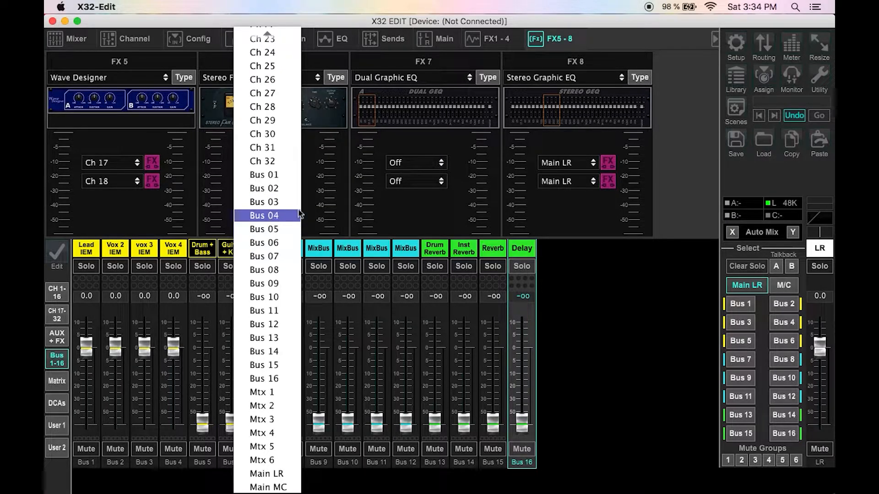
{"action": "left_click", "coordinate": [336, 242]}
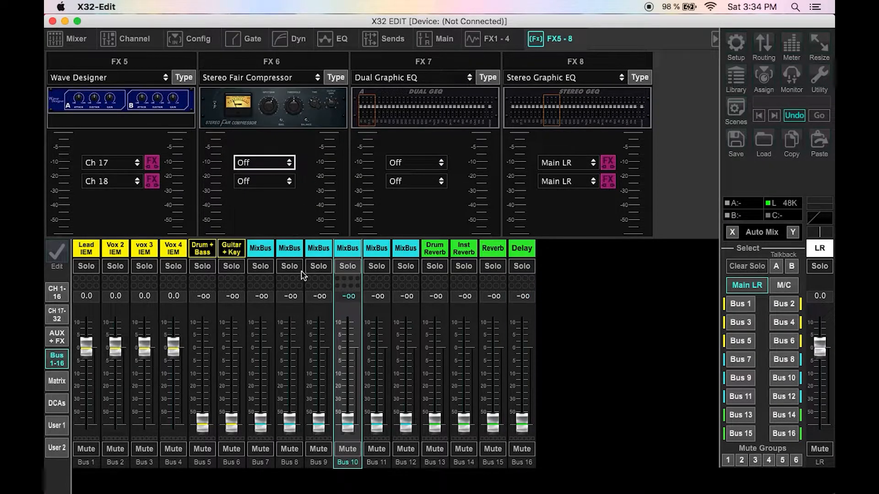
Step: Change the colour of Bus 11 and Bus 12 to inverted cyan
{"action": "left_click", "coordinate": [284, 250]}
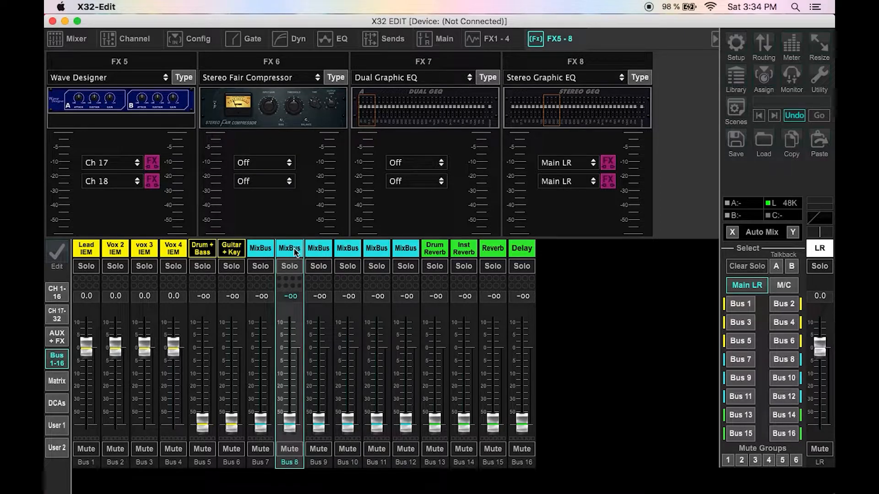
{"action": "left_click", "coordinate": [375, 255]}
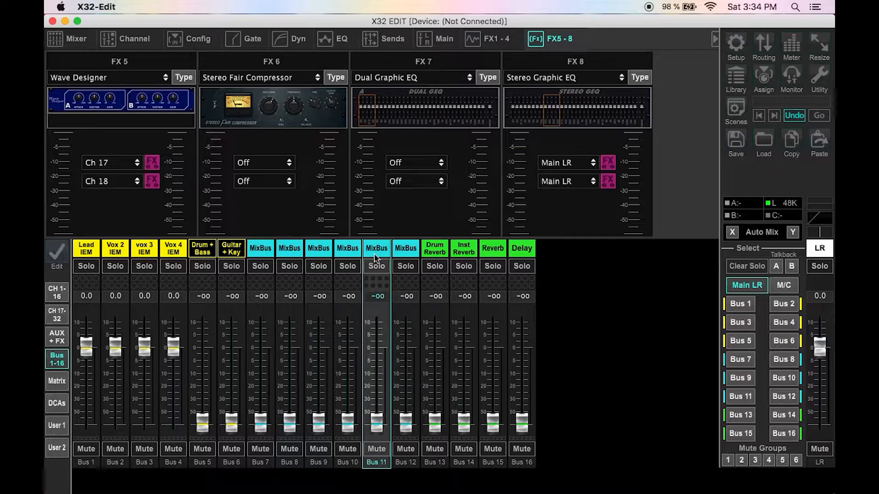
{"action": "double_click", "coordinate": [375, 249]}
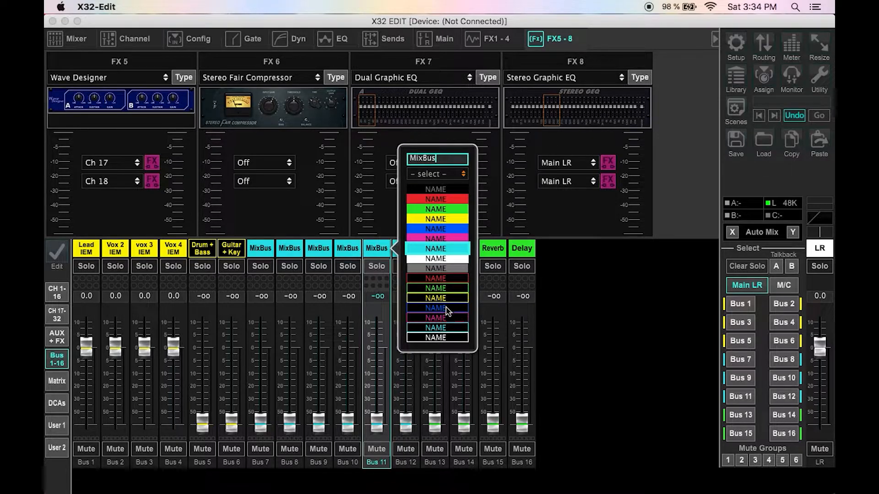
{"action": "left_click", "coordinate": [443, 328]}
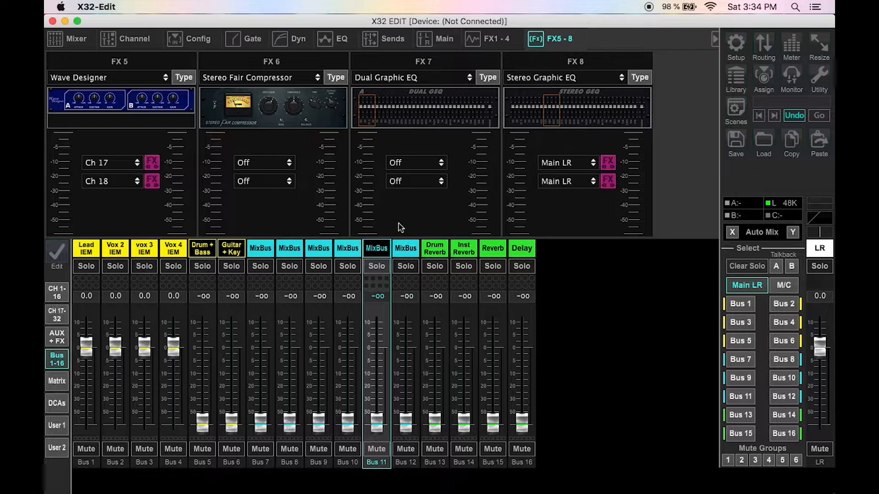
{"action": "left_click", "coordinate": [403, 245]}
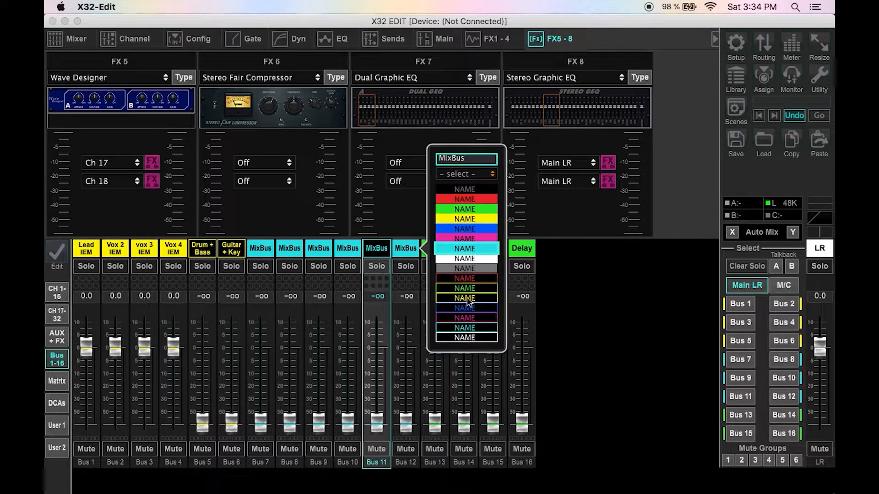
{"action": "left_click", "coordinate": [471, 328]}
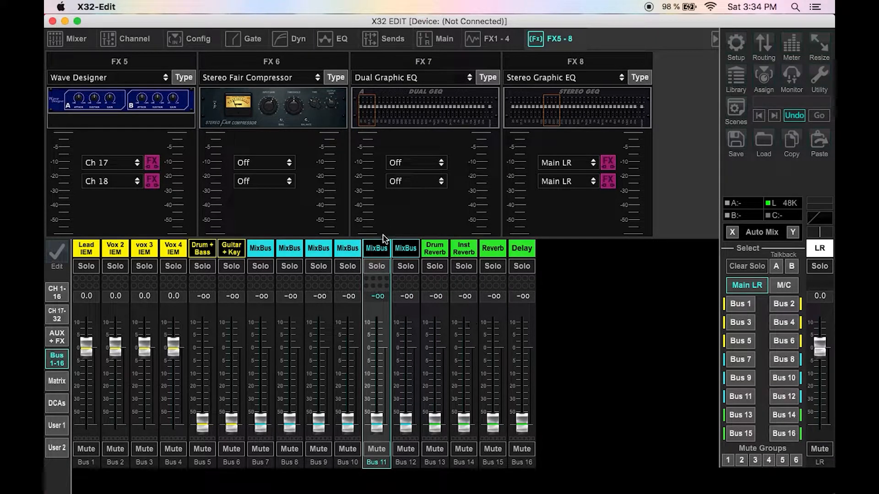
Step: Prefix Bus 11's name with Drum
{"action": "left_click", "coordinate": [381, 252]}
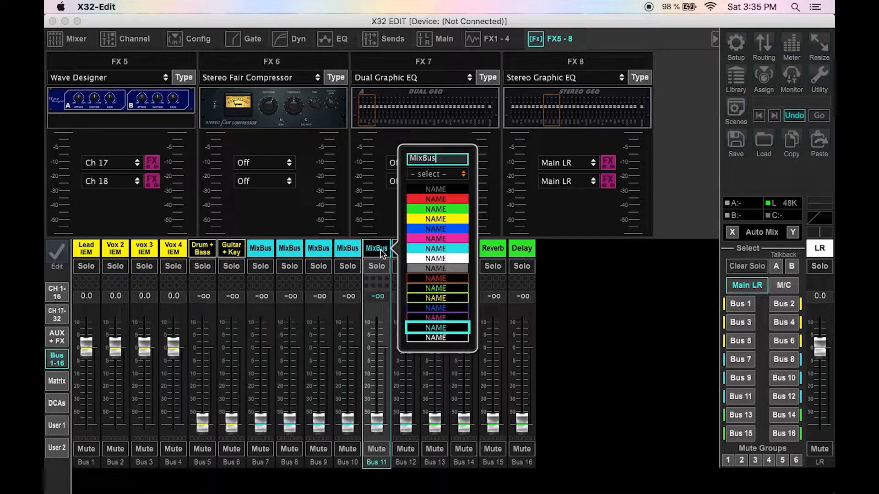
{"action": "key", "text": "Home"}
{"action": "type", "text": "Drum"}
{"action": "key", "text": "Return"}
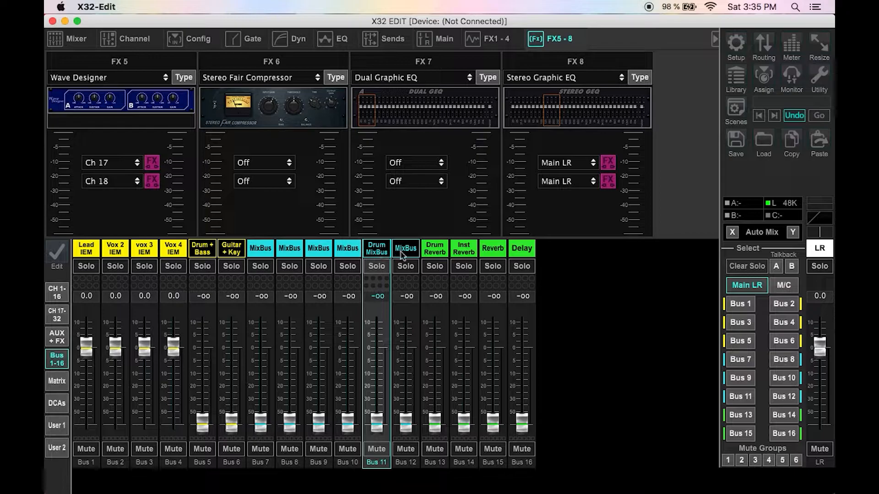
Step: Rename Bus 12 to Drum Bus R
{"action": "left_click", "coordinate": [401, 252]}
{"action": "type", "text": "Drum MixBus"}
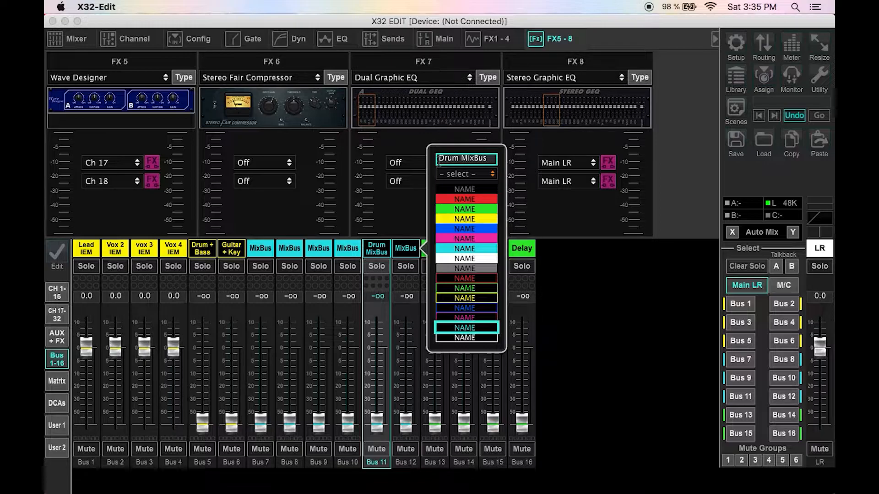
{"action": "key", "text": "BackSpace"}
{"action": "key", "text": "Return"}
Step: Rename Bus 11 to Drum Bus L
{"action": "left_click", "coordinate": [383, 248]}
{"action": "key", "text": "BackSpace"}
{"action": "key", "text": "BackSpace"}
{"action": "key", "text": "BackSpace"}
{"action": "key", "text": "BackSpace"}
{"action": "key", "text": "BackSpace"}
{"action": "key", "text": "BackSpace"}
{"action": "type", "text": "Bus L"}
{"action": "key", "text": "Return"}
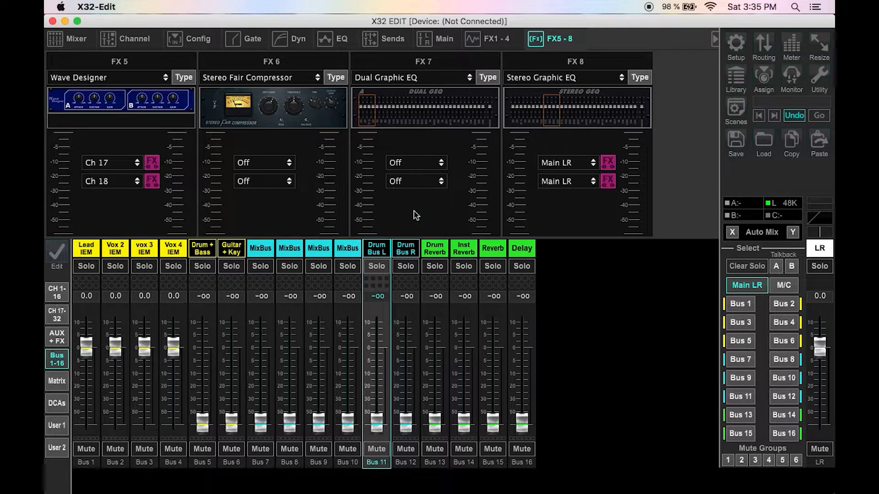
Step: Stereo-link Bus 11 and Bus 12
{"action": "left_click", "coordinate": [199, 44]}
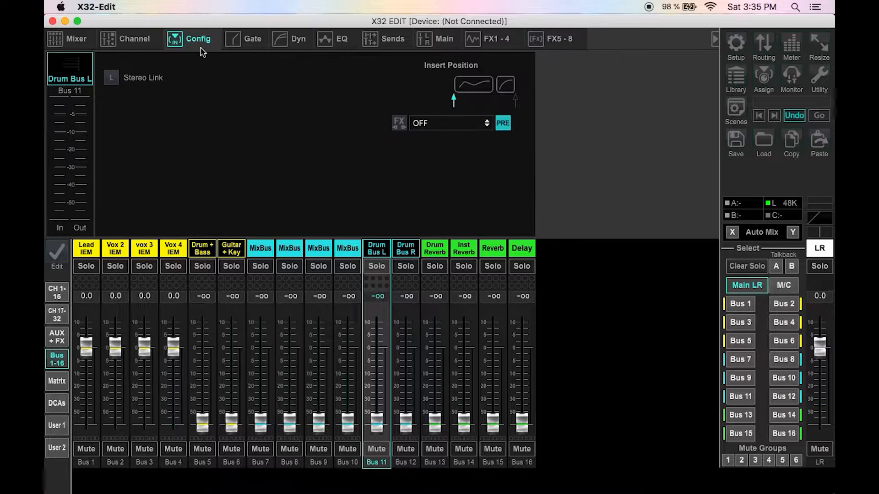
{"action": "left_click", "coordinate": [111, 76]}
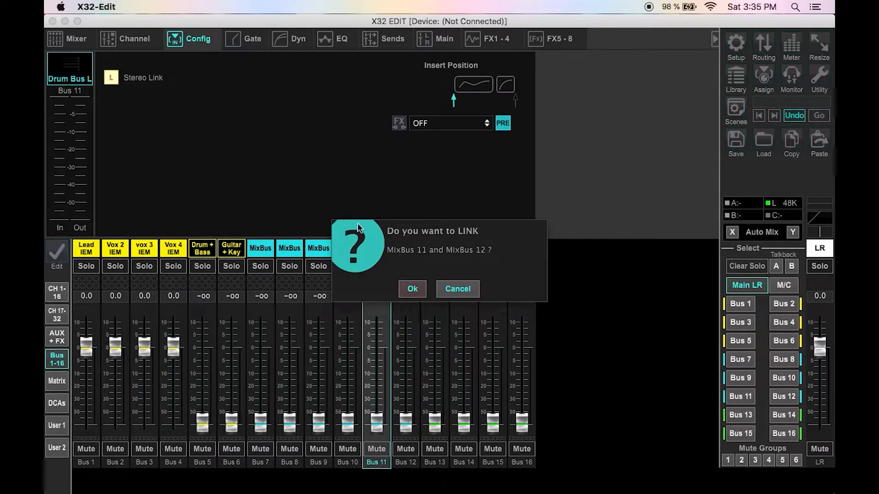
{"action": "left_click", "coordinate": [412, 289]}
Step: Insert FX 6 on Bus 11
{"action": "left_click", "coordinate": [551, 38]}
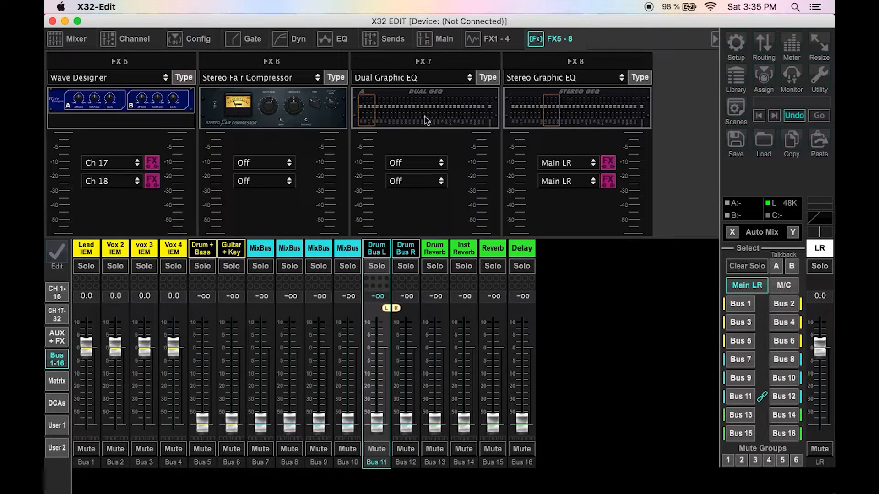
{"action": "left_click", "coordinate": [273, 163]}
{"action": "scroll", "coordinate": [262, 311], "scroll_direction": "down", "scroll_amount": 5}
{"action": "scroll", "coordinate": [261, 315], "scroll_direction": "down", "scroll_amount": 5}
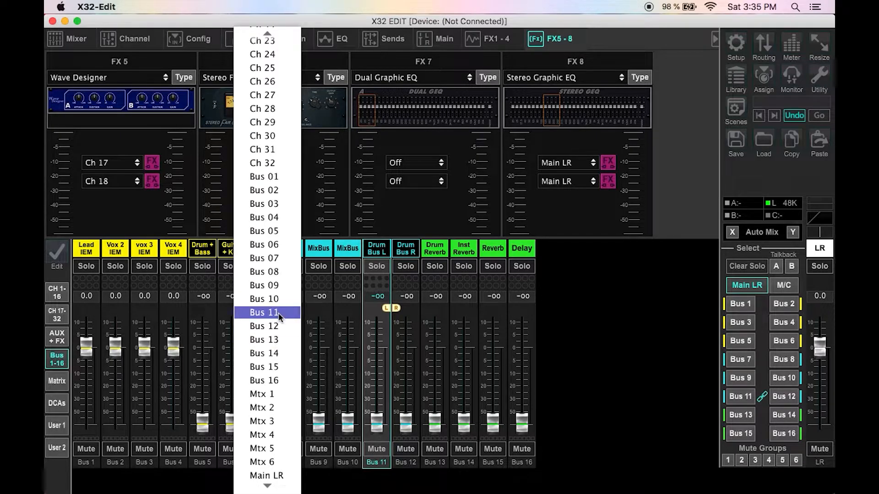
{"action": "left_click", "coordinate": [278, 313]}
Step: Set FX 6's second input source to Ch 12 and switch on the insert for both FX 6 inputs
{"action": "left_click", "coordinate": [268, 181]}
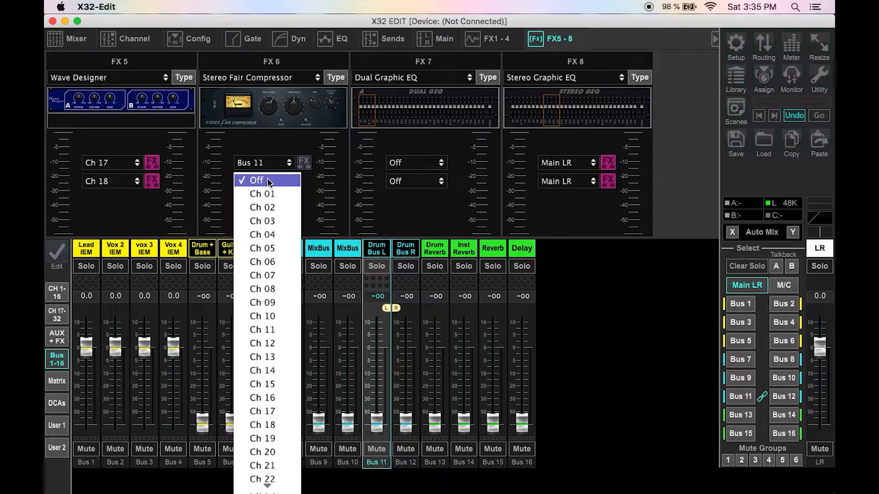
{"action": "left_click", "coordinate": [278, 344]}
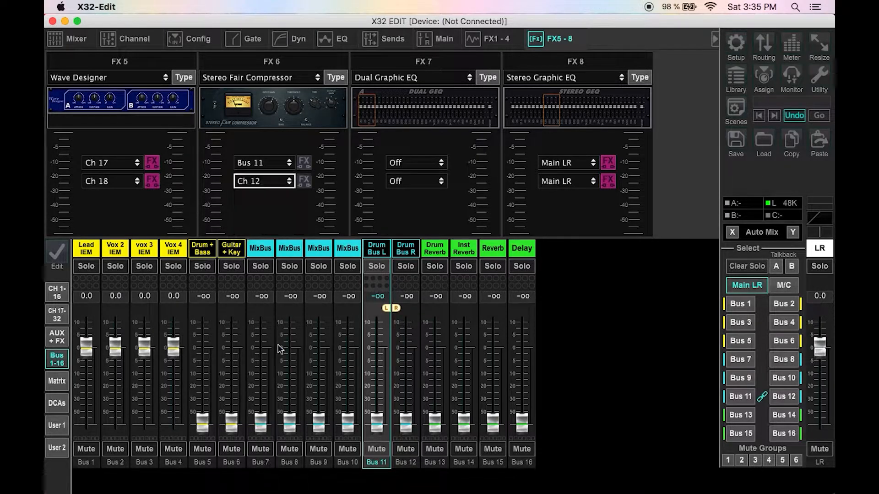
{"action": "left_click", "coordinate": [304, 163]}
{"action": "left_click", "coordinate": [303, 182]}
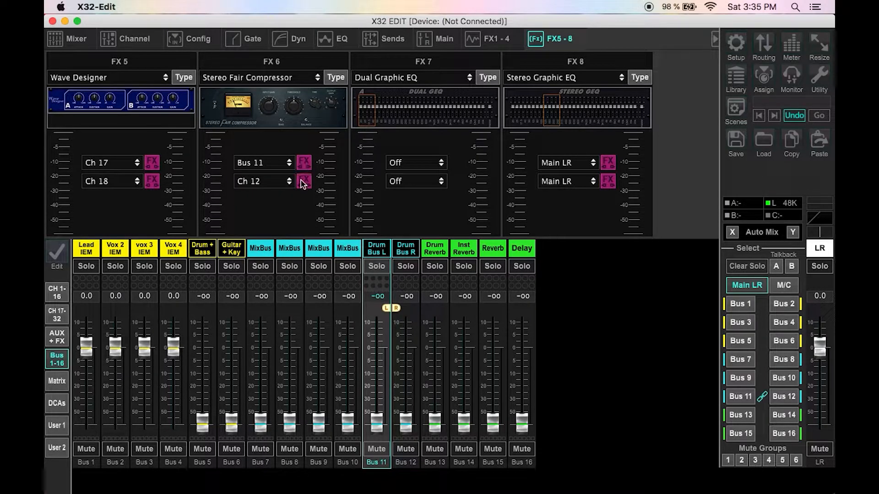
Step: Review the FX 6 Stereo Fair Compressor panel and compare the FX 1–4 and FX 5–8 assignment pages
{"action": "left_click", "coordinate": [319, 108]}
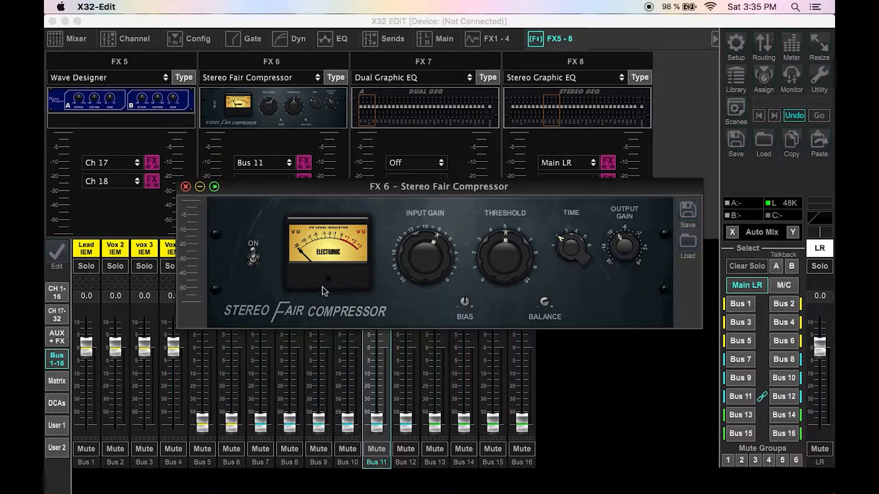
{"action": "mouse_move", "coordinate": [489, 285]}
{"action": "left_click", "coordinate": [186, 187]}
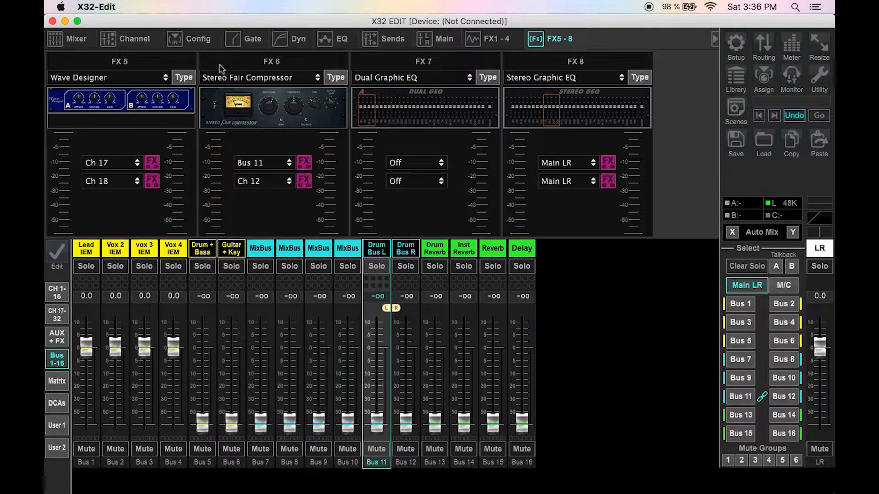
{"action": "left_click", "coordinate": [509, 33]}
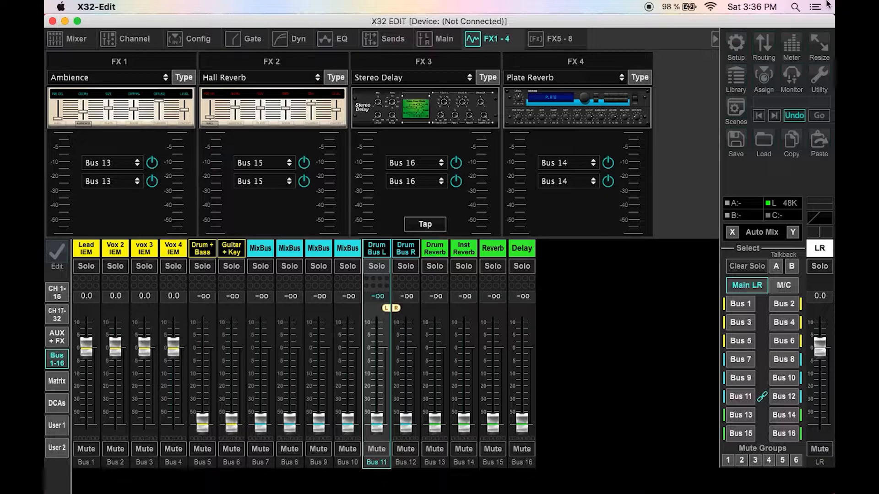
{"action": "left_click", "coordinate": [556, 37]}
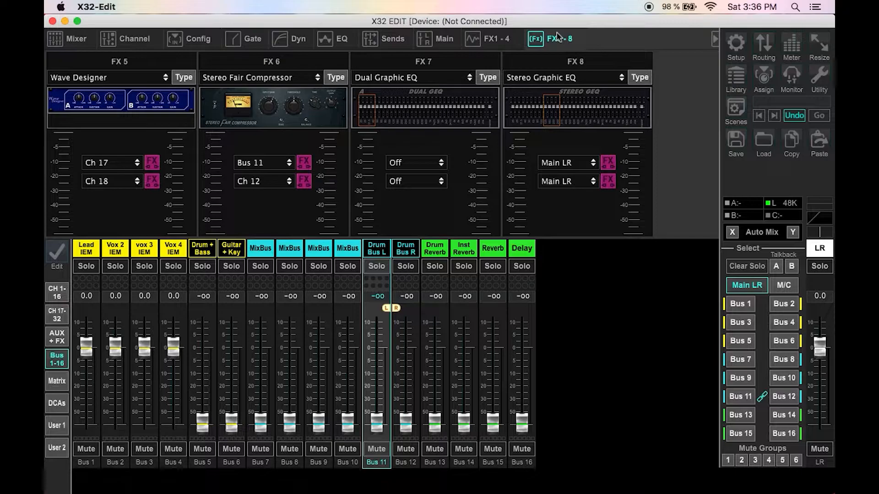
{"action": "left_click", "coordinate": [496, 42]}
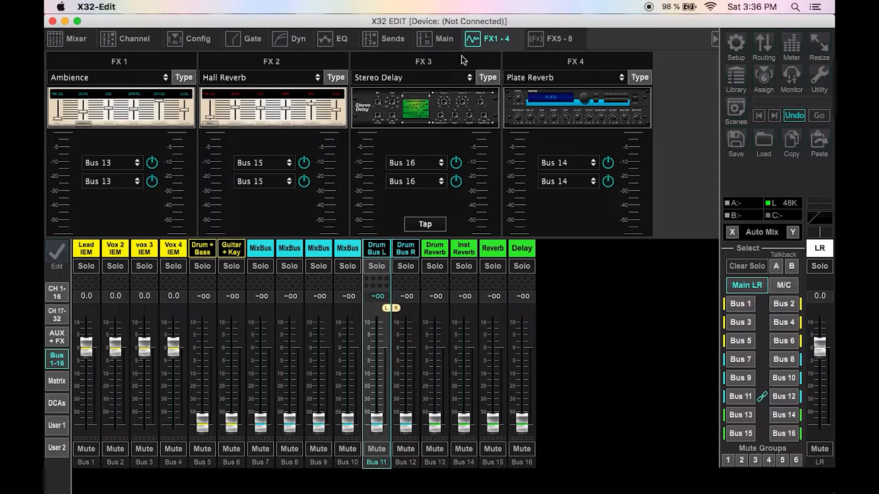
{"action": "left_click", "coordinate": [433, 44]}
{"action": "left_click", "coordinate": [489, 45]}
{"action": "left_click", "coordinate": [567, 37]}
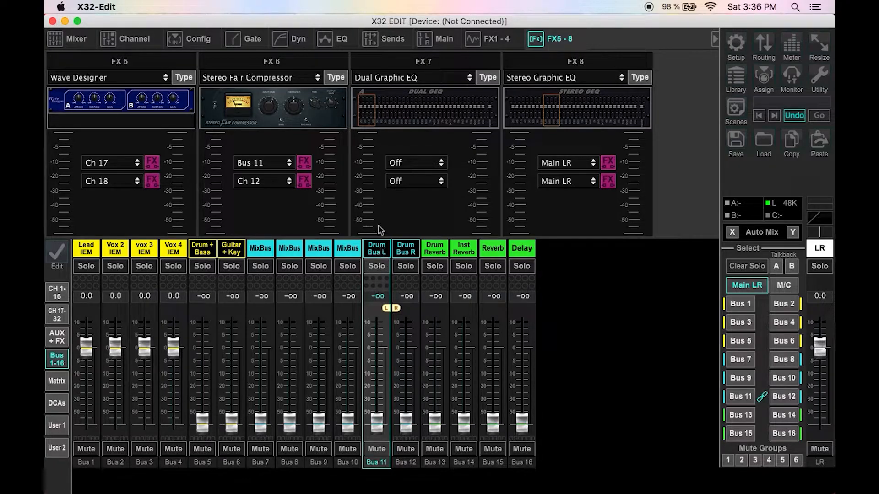
Step: Set the colour of Bus 7 and Bus 8 to the inverted cyan style
{"action": "double_click", "coordinate": [263, 254]}
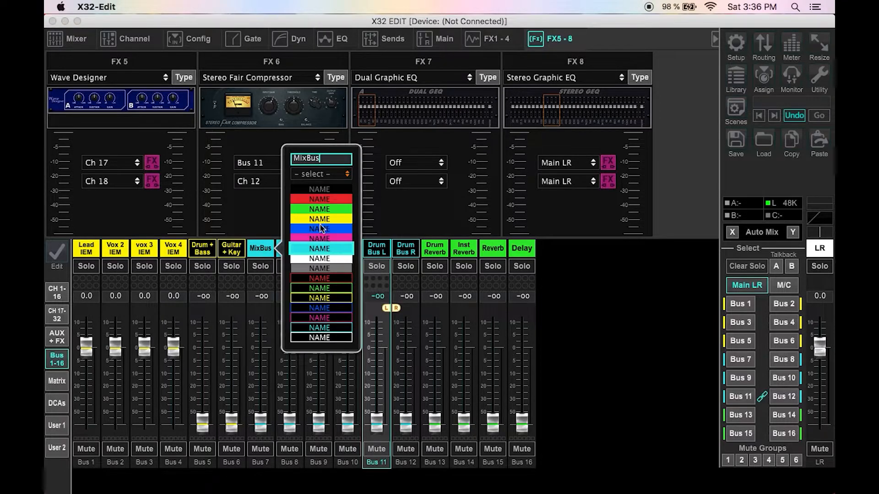
{"action": "left_click", "coordinate": [323, 298]}
{"action": "double_click", "coordinate": [274, 253]}
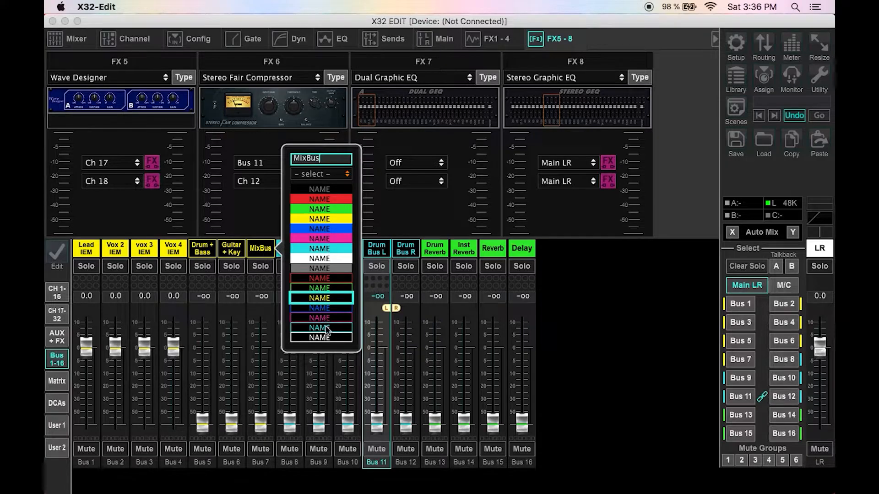
{"action": "left_click", "coordinate": [326, 329]}
{"action": "double_click", "coordinate": [287, 250]}
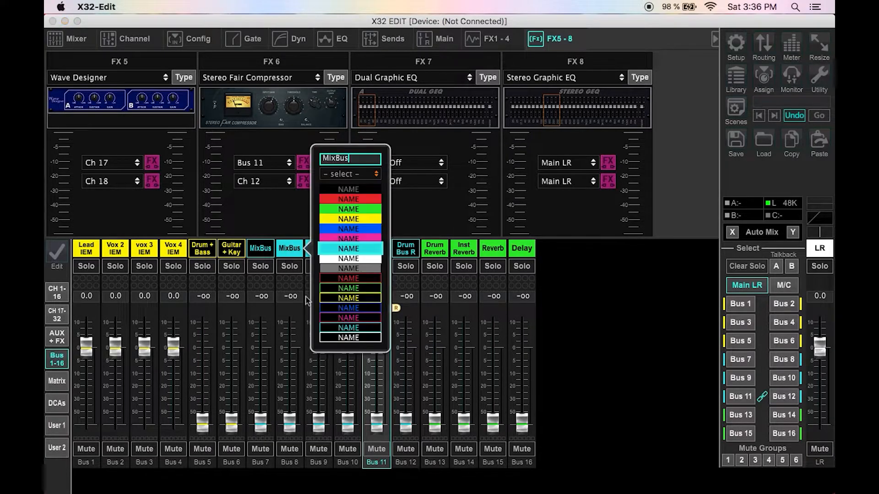
{"action": "left_click", "coordinate": [355, 329]}
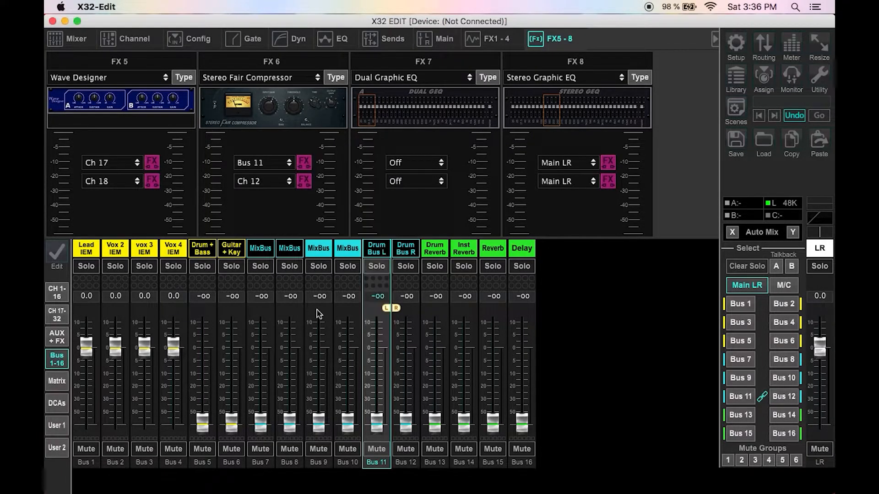
Step: Rename Bus 7 to Vocal Bus L
{"action": "left_click", "coordinate": [260, 250]}
{"action": "double_click", "coordinate": [260, 250]}
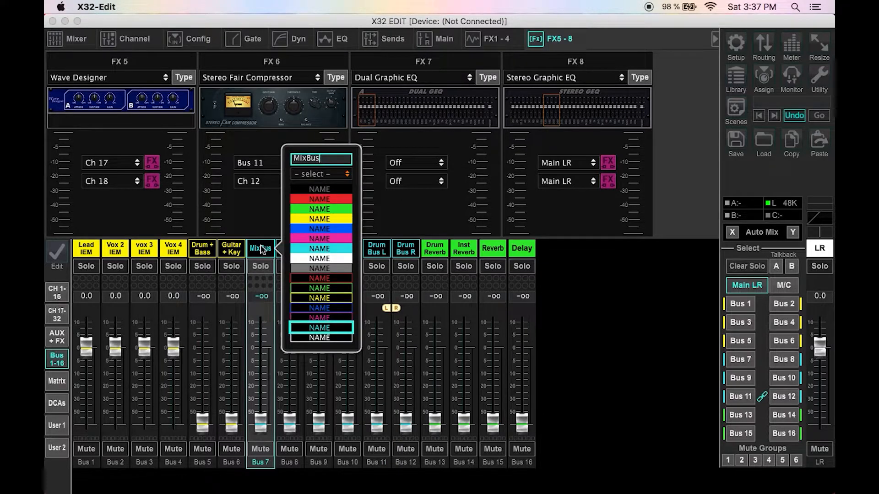
{"action": "key", "text": "BackSpace"}
{"action": "key", "text": "BackSpace"}
{"action": "key", "text": "BackSpace"}
{"action": "key", "text": "BackSpace"}
{"action": "key", "text": "BackSpace"}
{"action": "type", "text": "Vocal Bus L"}
{"action": "key", "text": "Return"}
Step: Rename Bus 8 to Vocal Bus R
{"action": "double_click", "coordinate": [316, 249]}
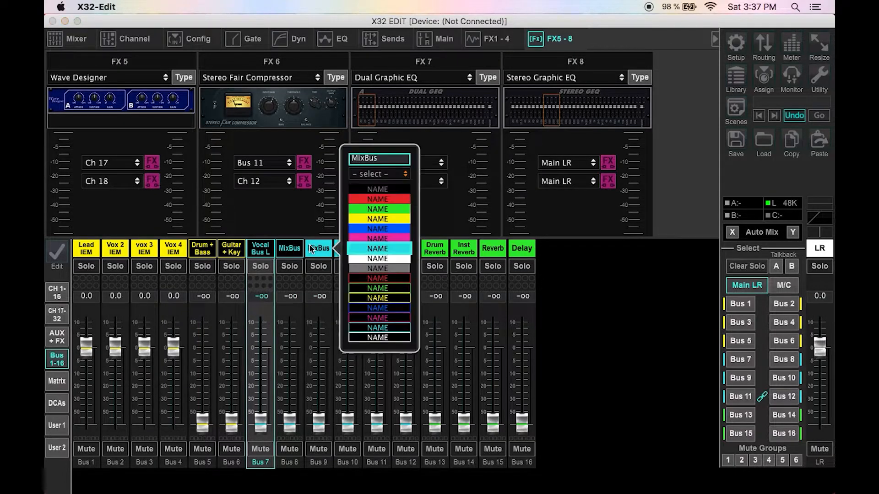
{"action": "double_click", "coordinate": [286, 250]}
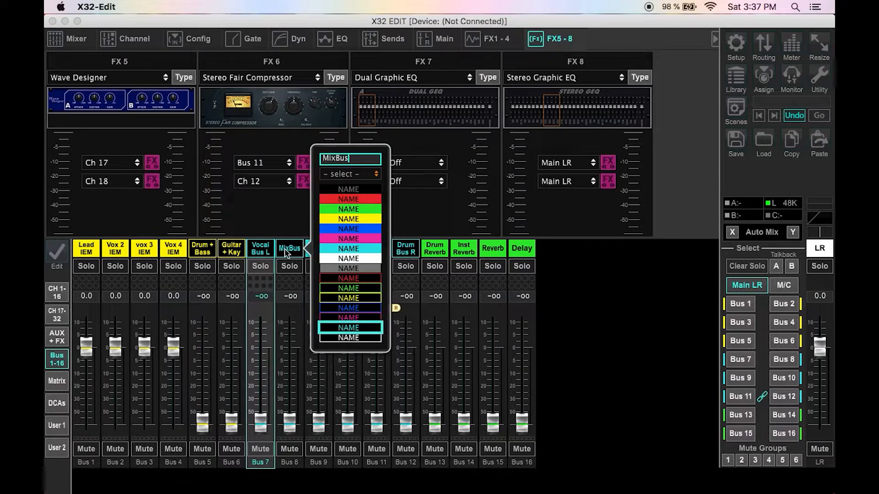
{"action": "key", "text": "BackSpace"}
{"action": "key", "text": "BackSpace"}
{"action": "key", "text": "BackSpace"}
{"action": "key", "text": "BackSpace"}
{"action": "key", "text": "BackSpace"}
{"action": "type", "text": "Vocal Bus Ri"}
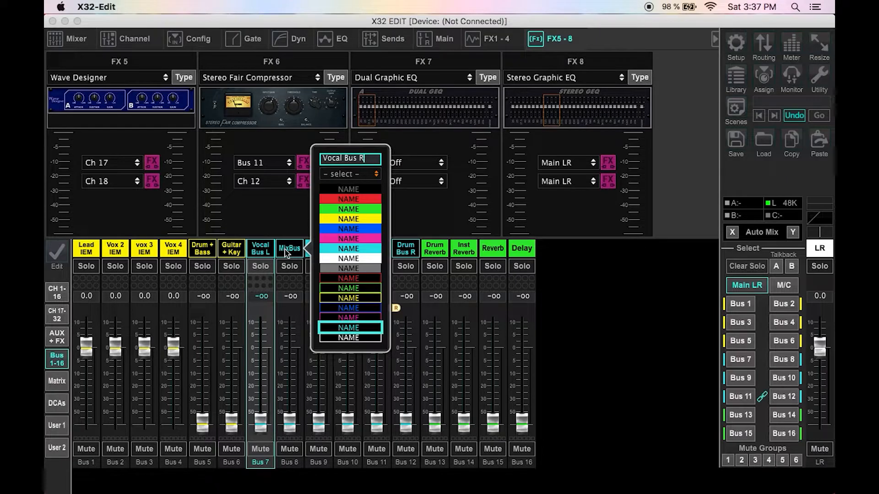
{"action": "left_click", "coordinate": [358, 283]}
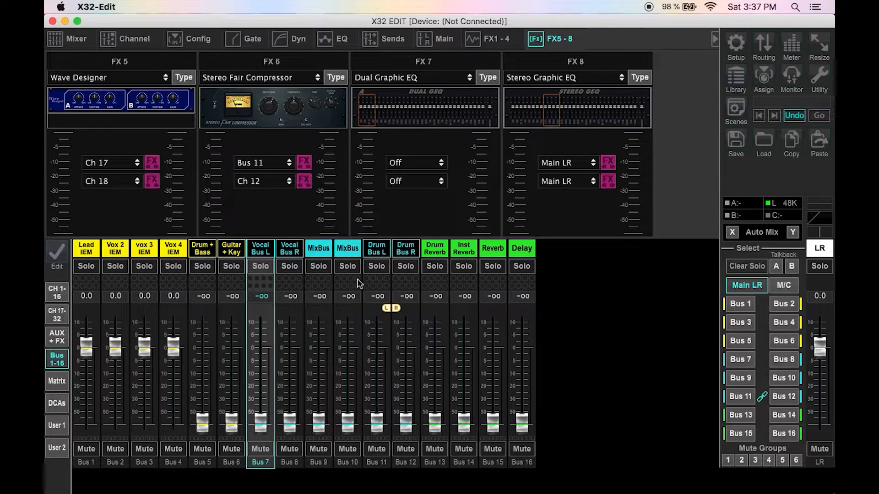
Step: Stereo-link Bus 7 and Bus 8 from the channel settings
{"action": "left_click", "coordinate": [118, 39]}
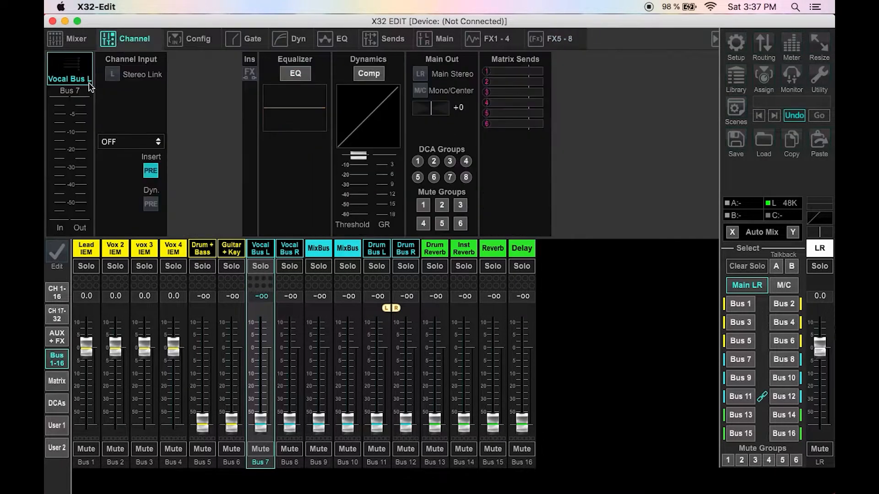
{"action": "left_click", "coordinate": [112, 74]}
{"action": "left_click", "coordinate": [411, 289]}
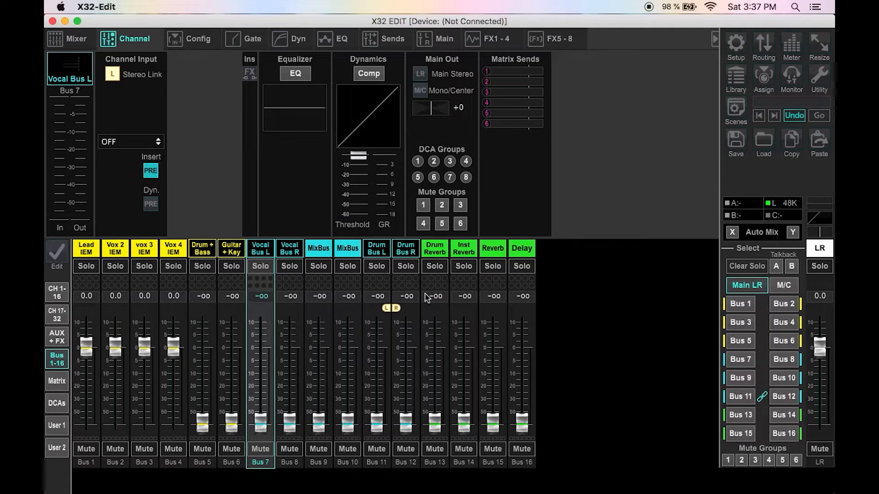
Step: Review Vocal Bus L's sends, main output and EQ pages
{"action": "left_click", "coordinate": [377, 44]}
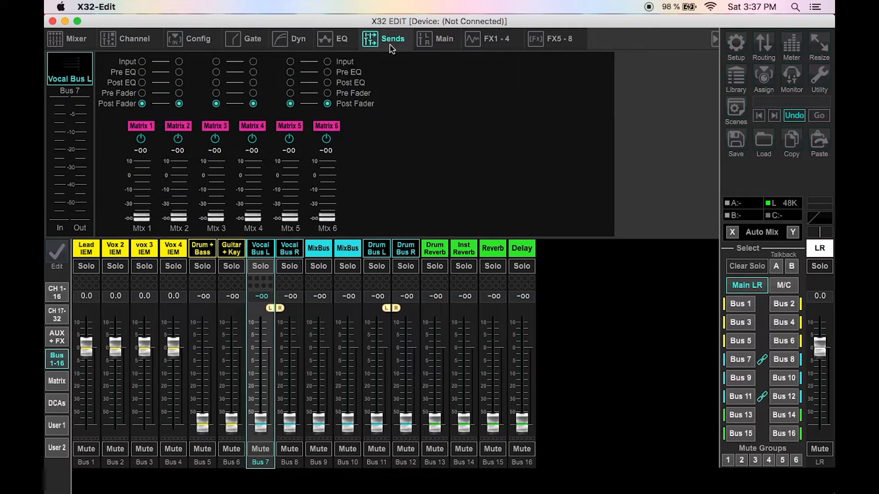
{"action": "left_click", "coordinate": [443, 40]}
{"action": "left_click", "coordinate": [330, 40]}
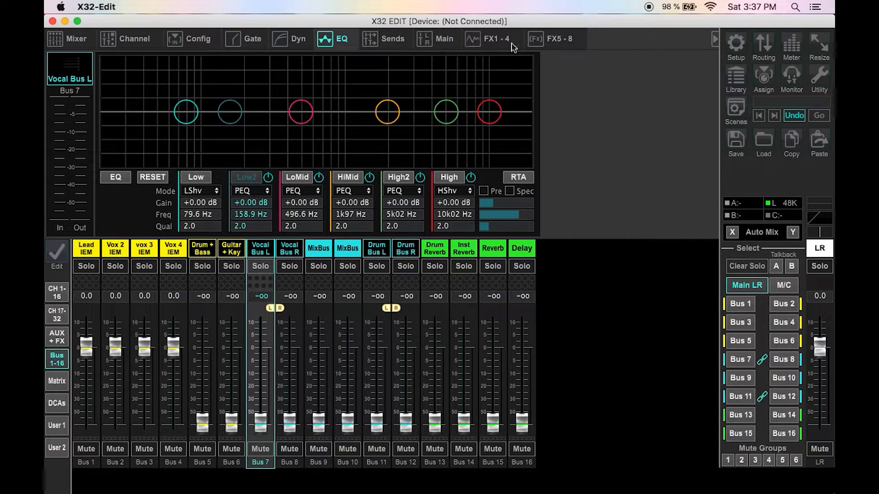
Step: Change the FX 7 effect type to Stereo DeEsser
{"action": "left_click", "coordinate": [540, 40]}
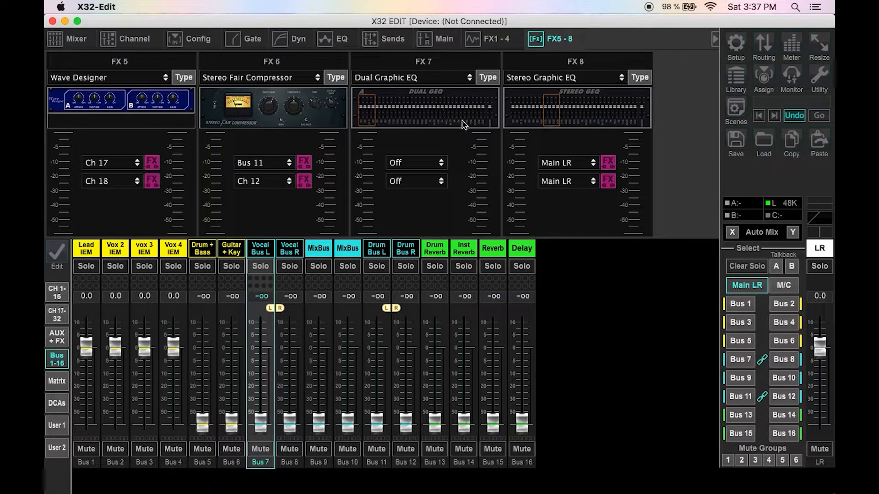
{"action": "left_click", "coordinate": [488, 78]}
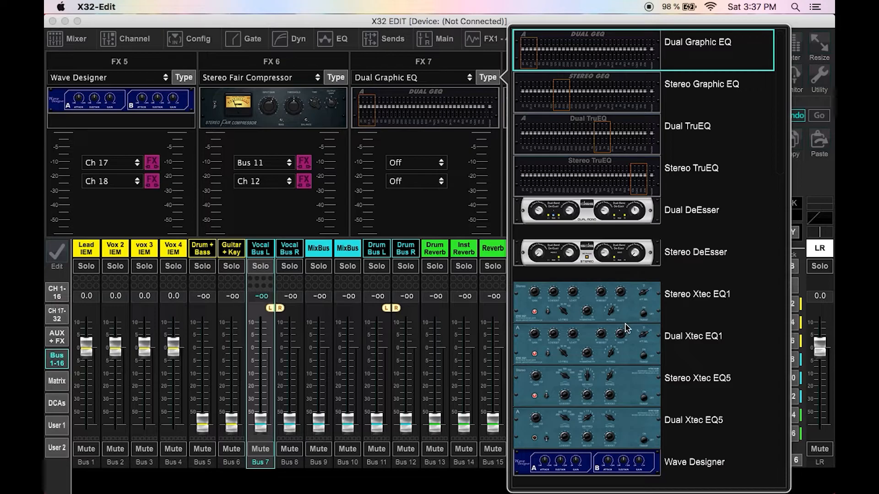
{"action": "scroll", "coordinate": [626, 328], "scroll_direction": "down", "scroll_amount": 3}
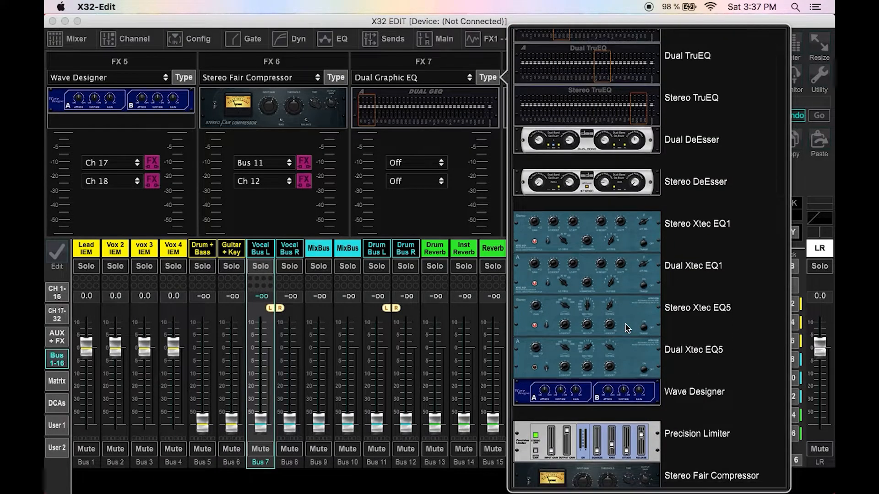
{"action": "left_click", "coordinate": [624, 183]}
{"action": "left_click", "coordinate": [459, 156]}
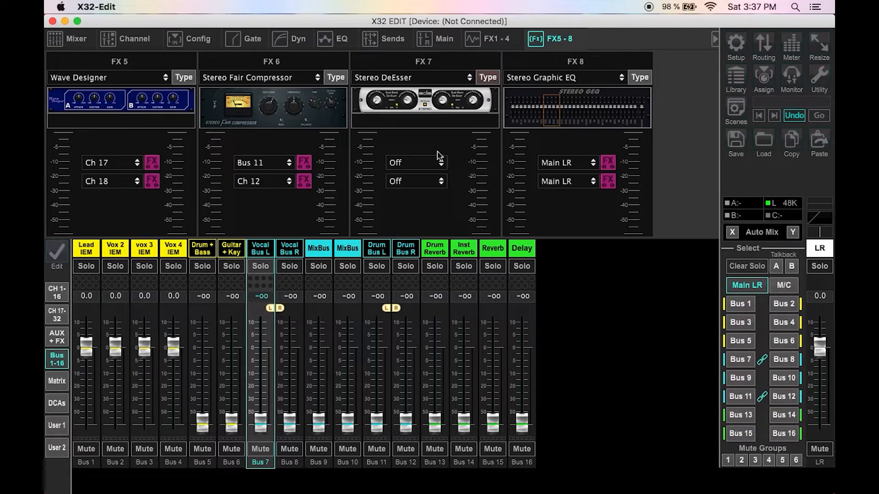
Step: Route FX 7's inputs to Bus 07 and Bus 08 and view its De-Esser panel
{"action": "left_click", "coordinate": [416, 166]}
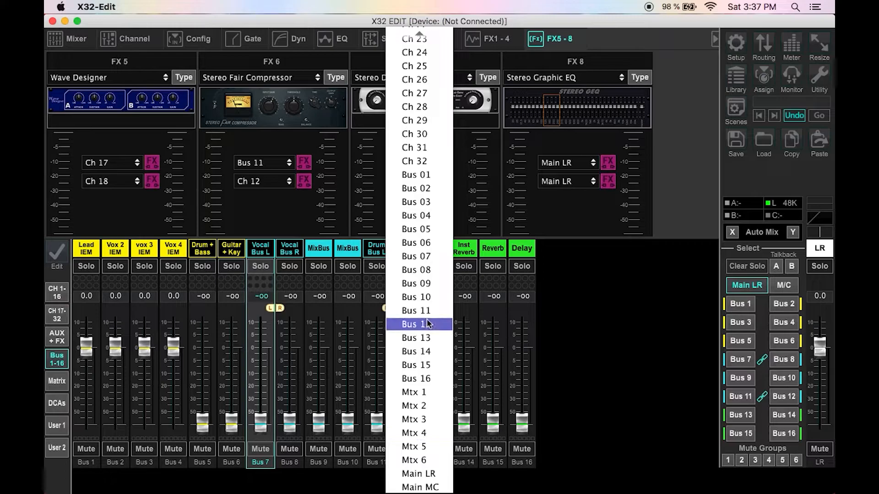
{"action": "left_click", "coordinate": [430, 265]}
{"action": "left_click", "coordinate": [424, 184]}
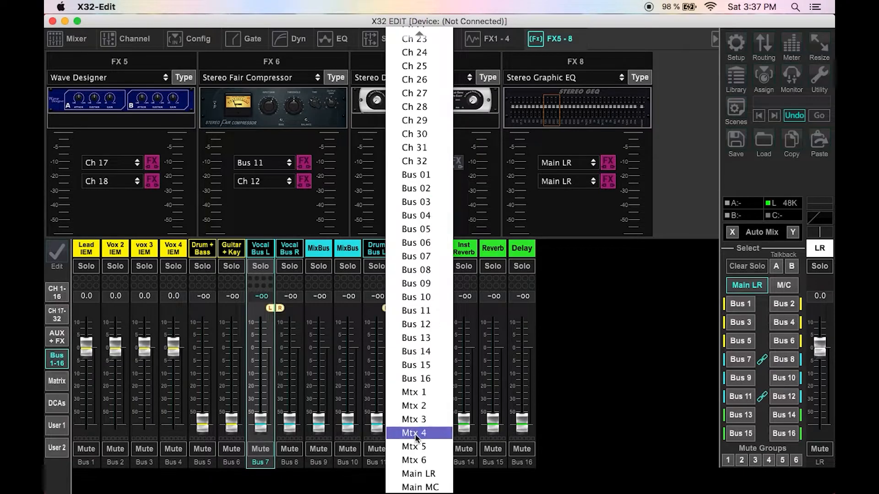
{"action": "left_click", "coordinate": [426, 273]}
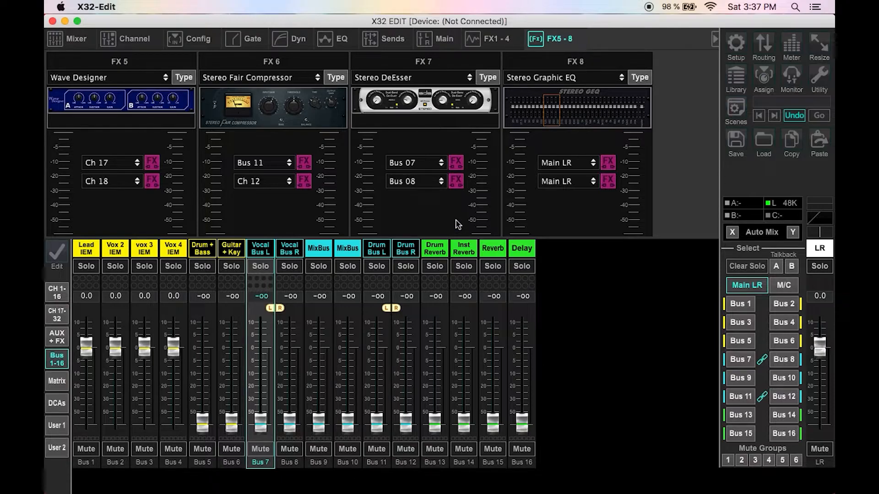
{"action": "left_click", "coordinate": [449, 116]}
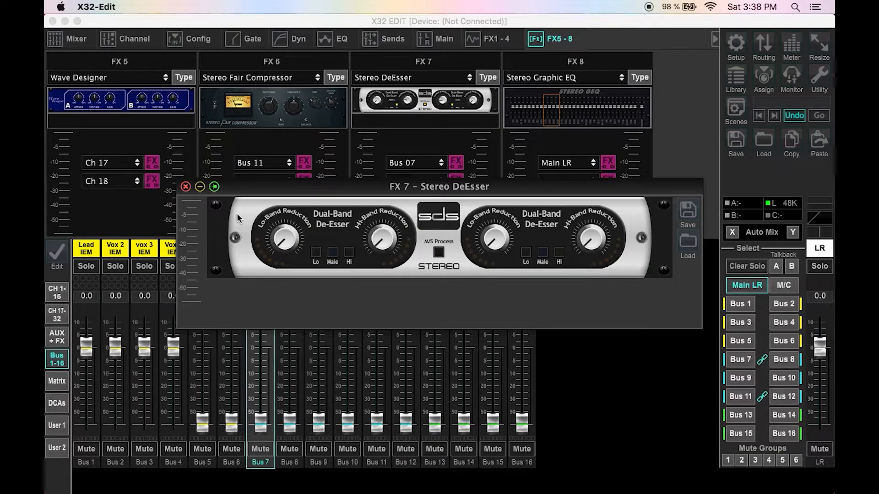
{"action": "left_click", "coordinate": [186, 187]}
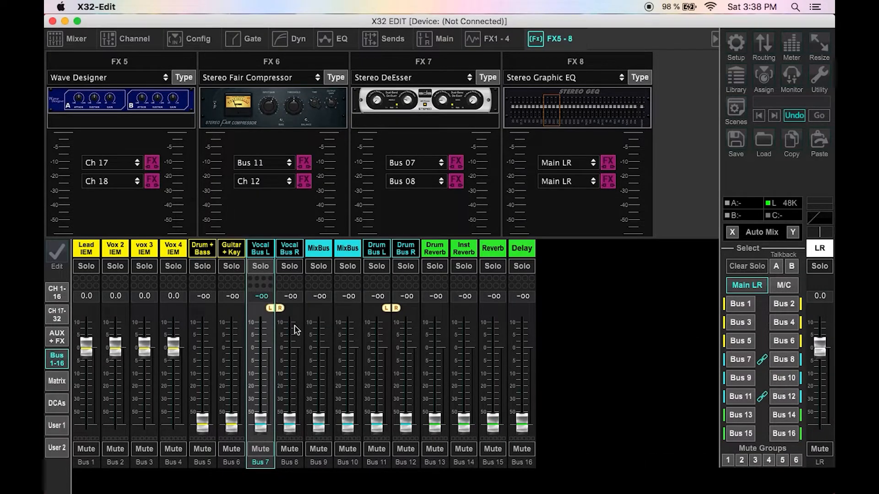
Step: Review Vocal Bus L's dynamics, gate and EQ pages
{"action": "left_click", "coordinate": [325, 40]}
{"action": "left_click", "coordinate": [297, 39]}
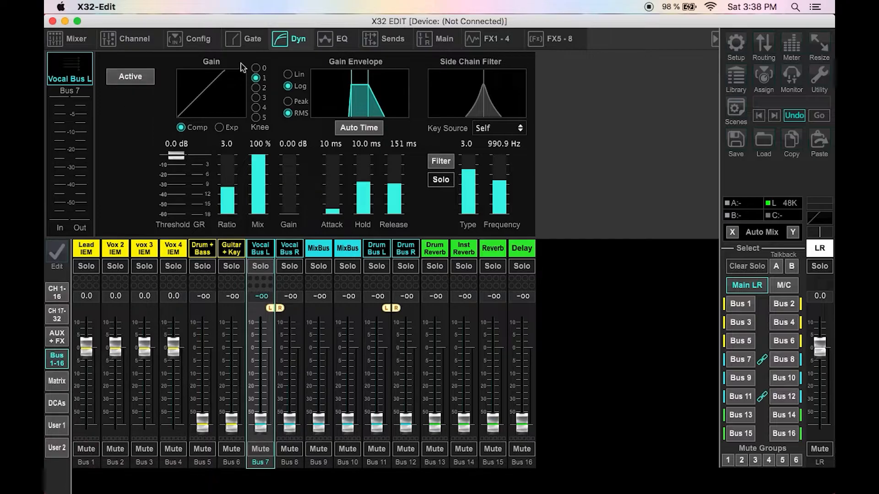
{"action": "left_click", "coordinate": [262, 46]}
{"action": "left_click", "coordinate": [282, 42]}
{"action": "left_click", "coordinate": [242, 44]}
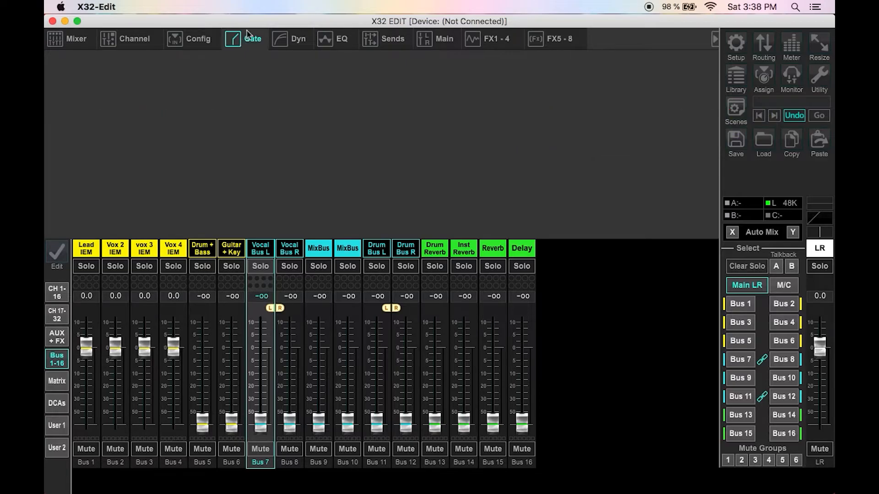
{"action": "left_click", "coordinate": [341, 40]}
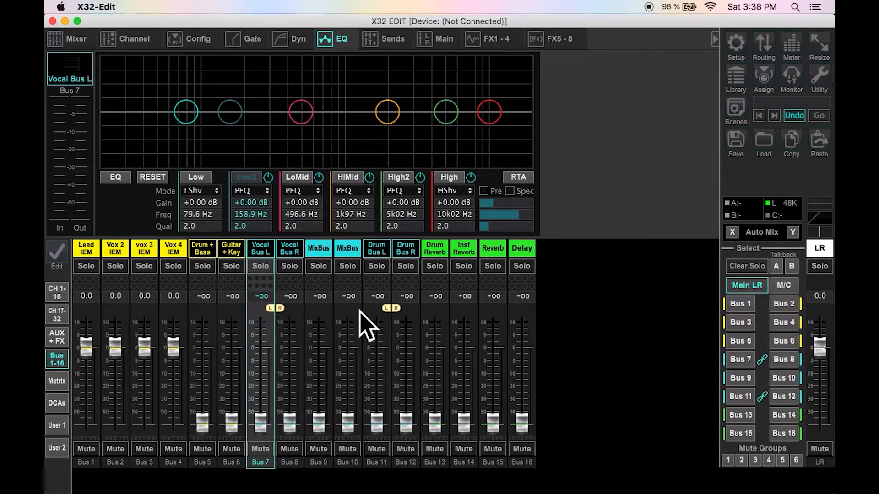